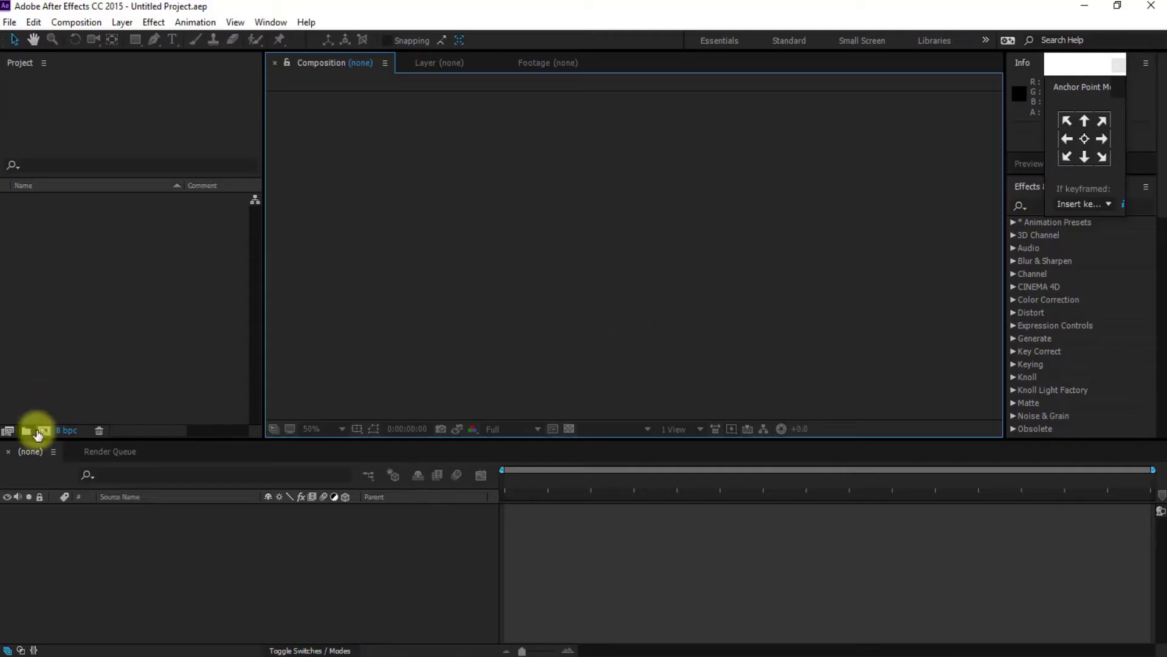
# Begin creating a new composition in the empty Untitled Project
pyautogui.click(43, 429)
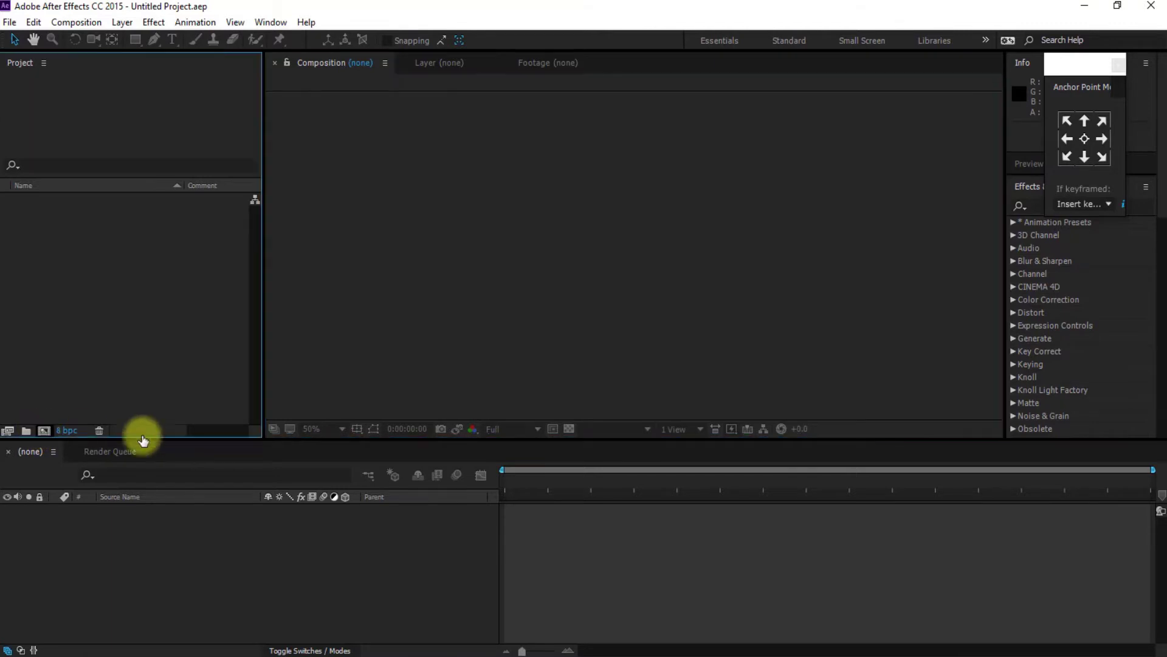
# Create the 1280×720 Comp 1 and add a new text layer to it
pyautogui.click(670, 500)
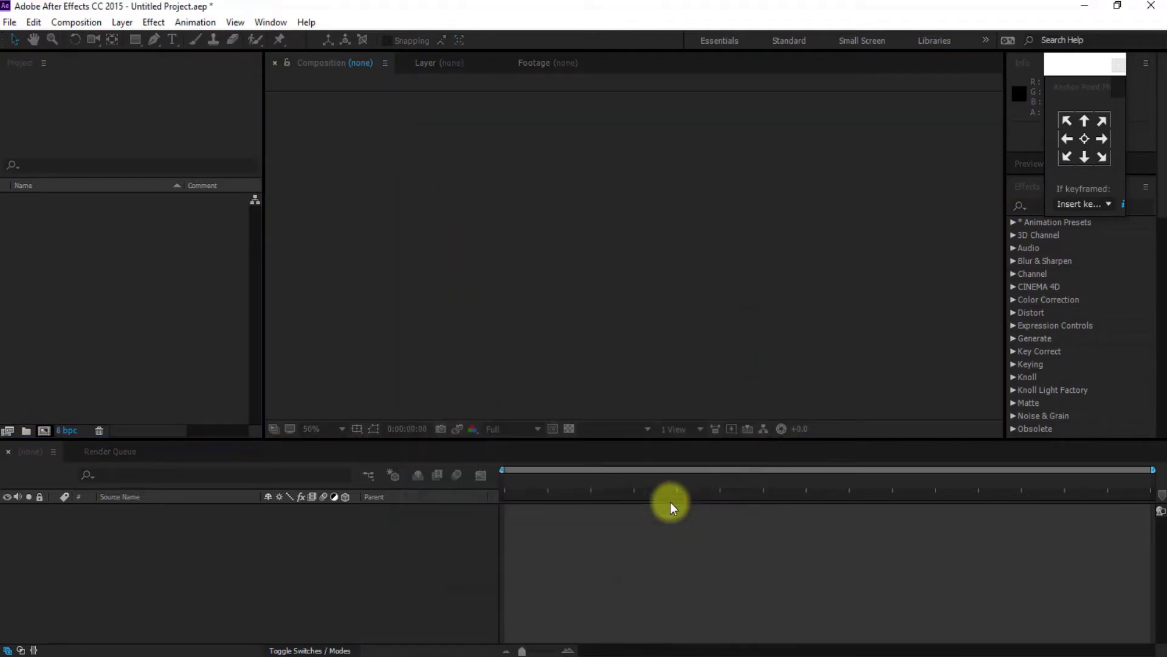
pyautogui.rightClick(382, 570)
pyautogui.moveTo(428, 428)
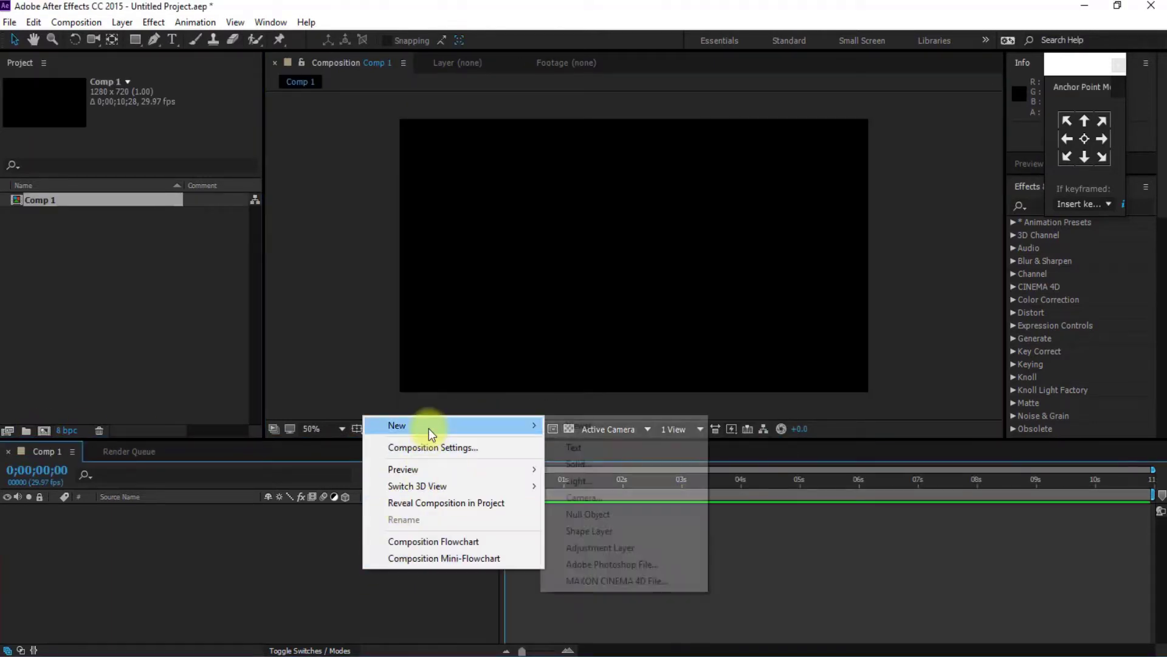
pyautogui.click(602, 446)
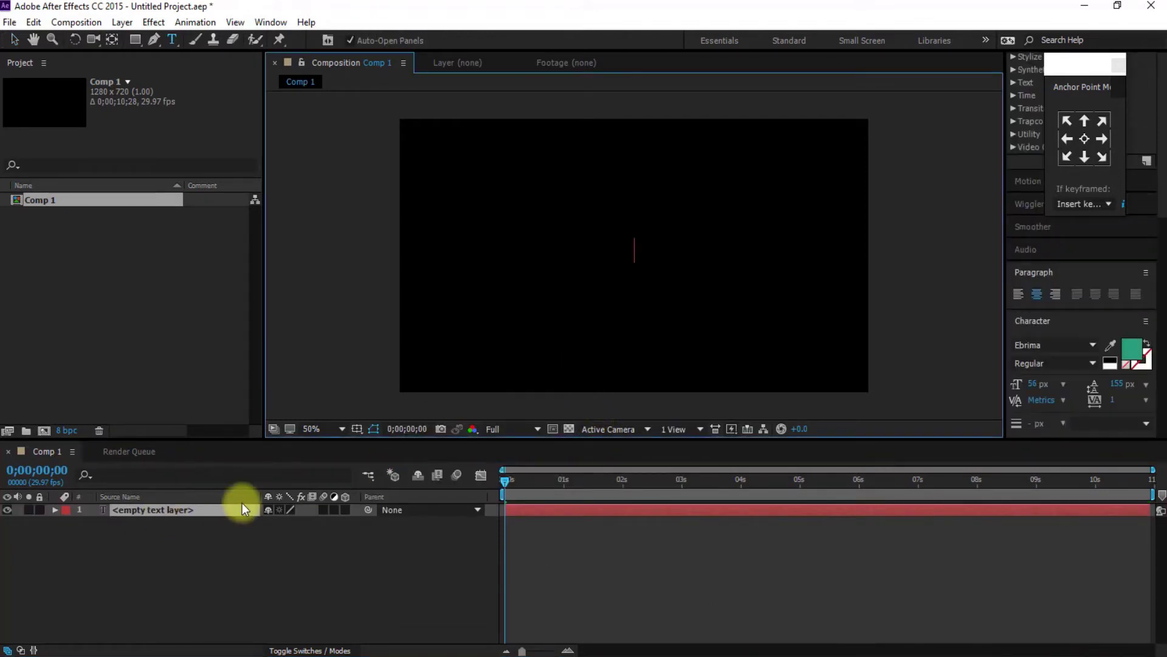
# Type 'ADORNMENT 26.5' in capitals and select all of the text
pyautogui.write('ad')
pyautogui.press('BackSpace')
pyautogui.press('BackSpace')
pyautogui.write('AD')
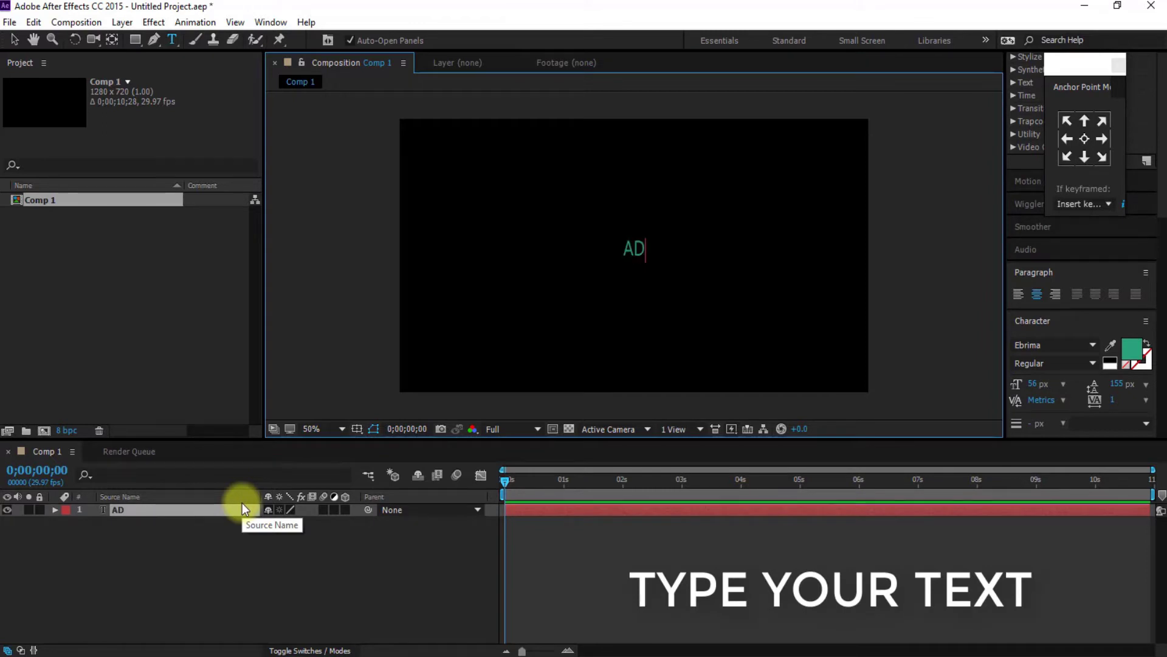
pyautogui.write('OR')
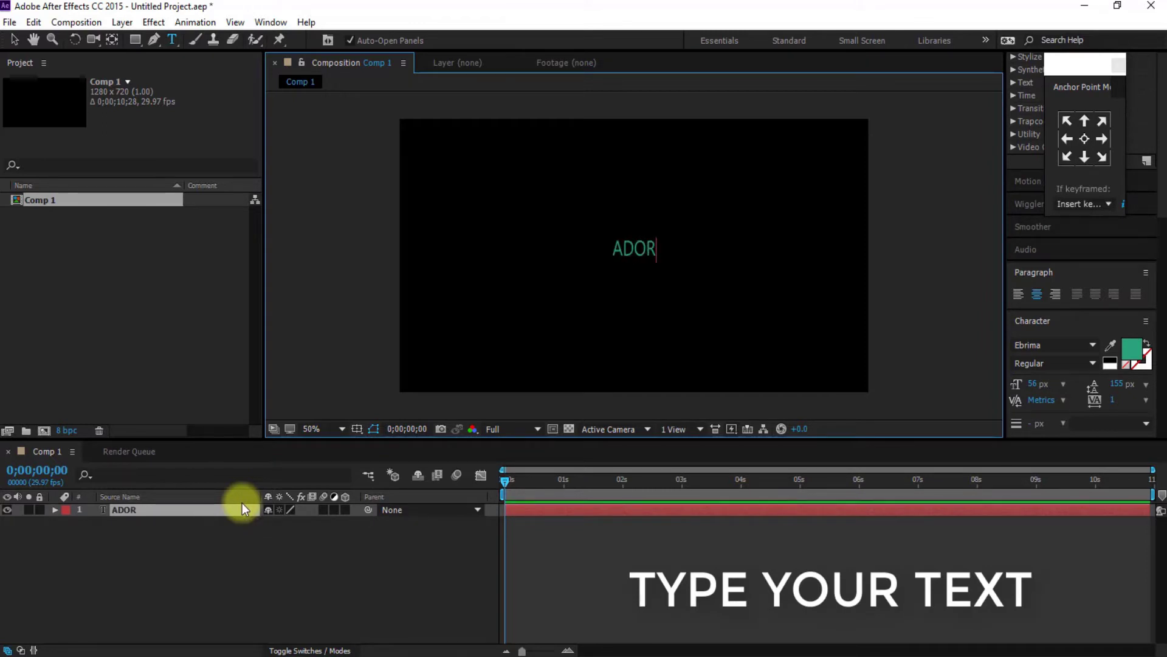
pyautogui.write('NMENT')
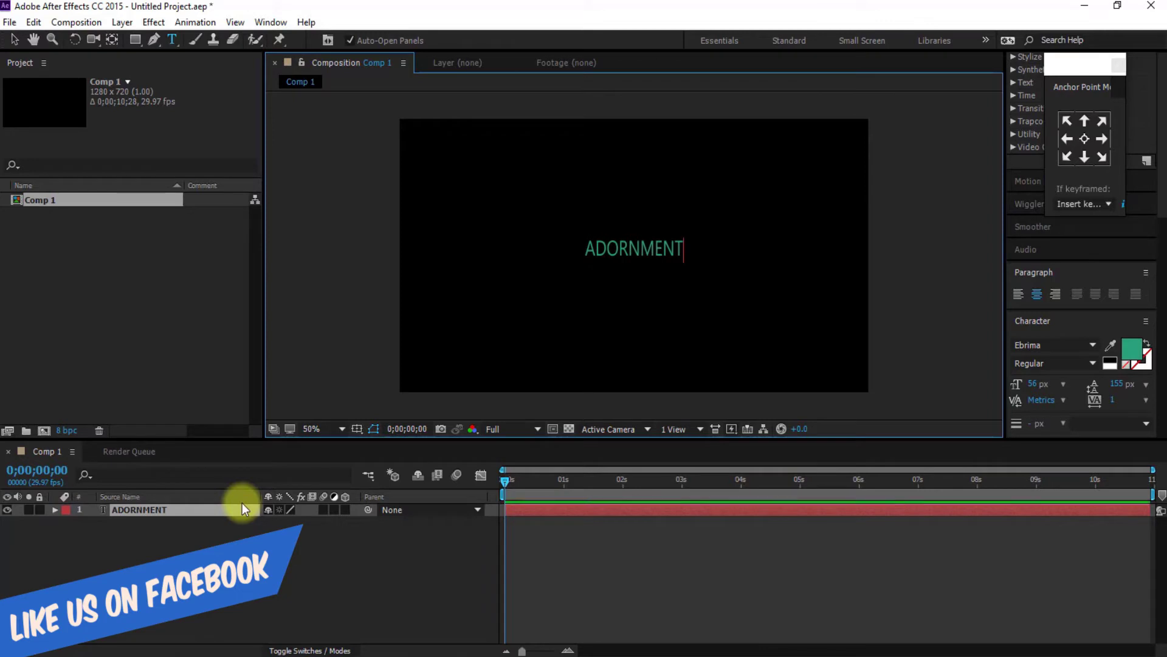
pyautogui.write(' 26.5')
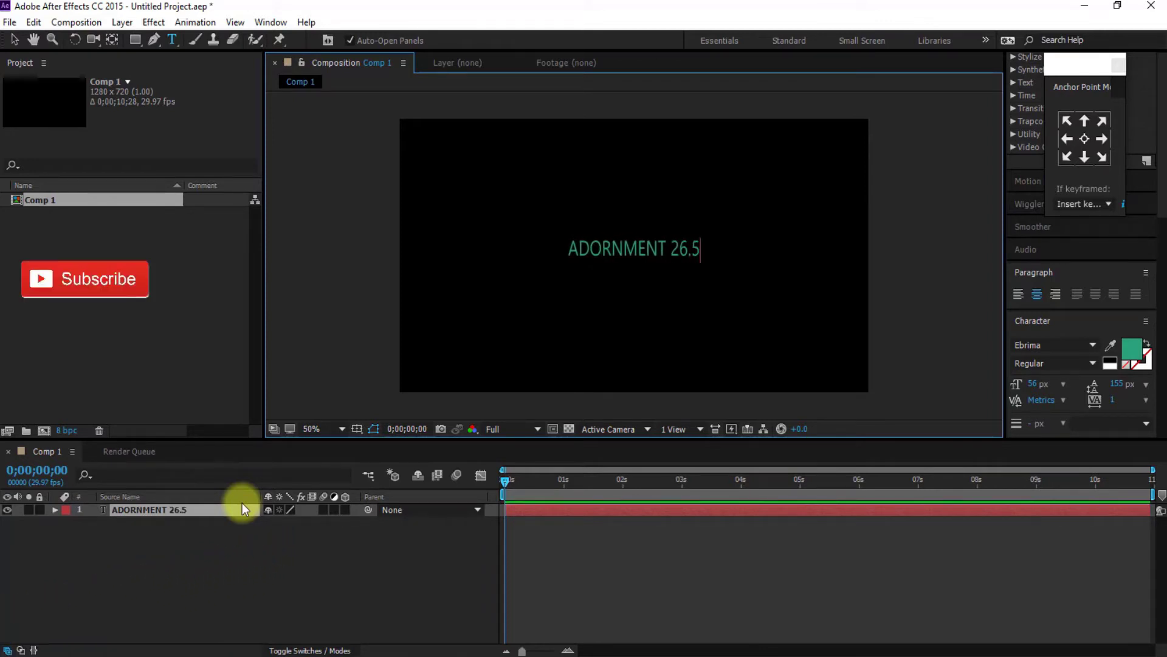
pyautogui.hotkey('ctrl', 'a')
# Set the text's font to Bebas Neue in the Character panel
pyautogui.click(1092, 348)
pyautogui.click(1092, 345)
pyautogui.scroll(5, 1085, 449)
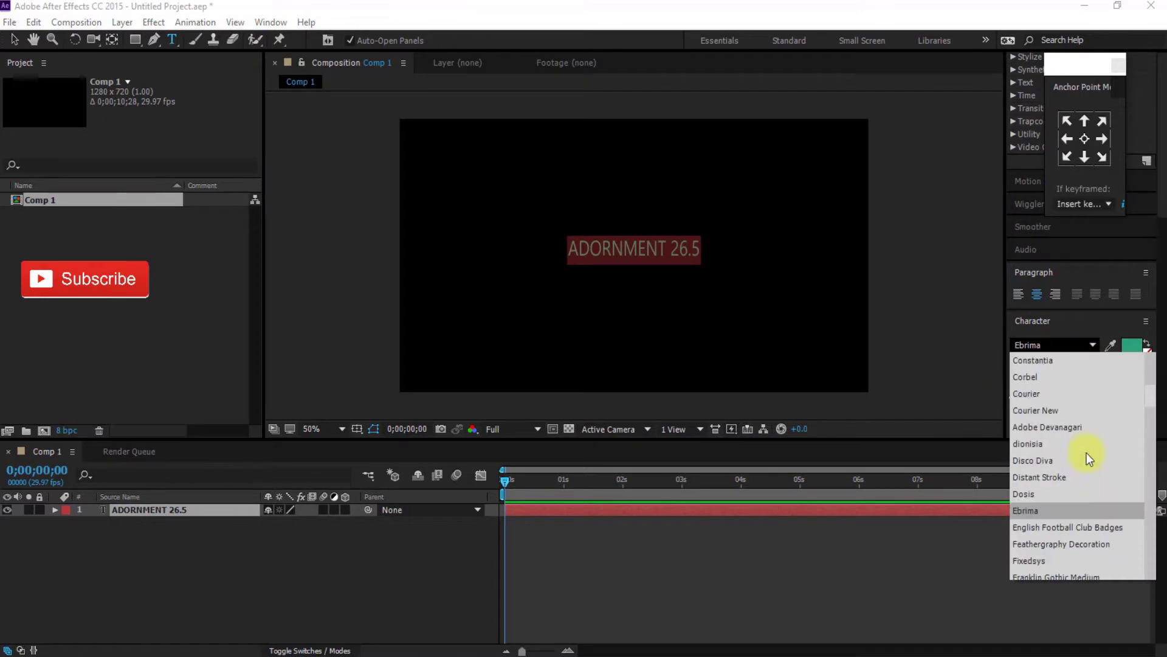
pyautogui.scroll(3, 1086, 452)
pyautogui.scroll(2, 1086, 452)
pyautogui.click(1070, 410)
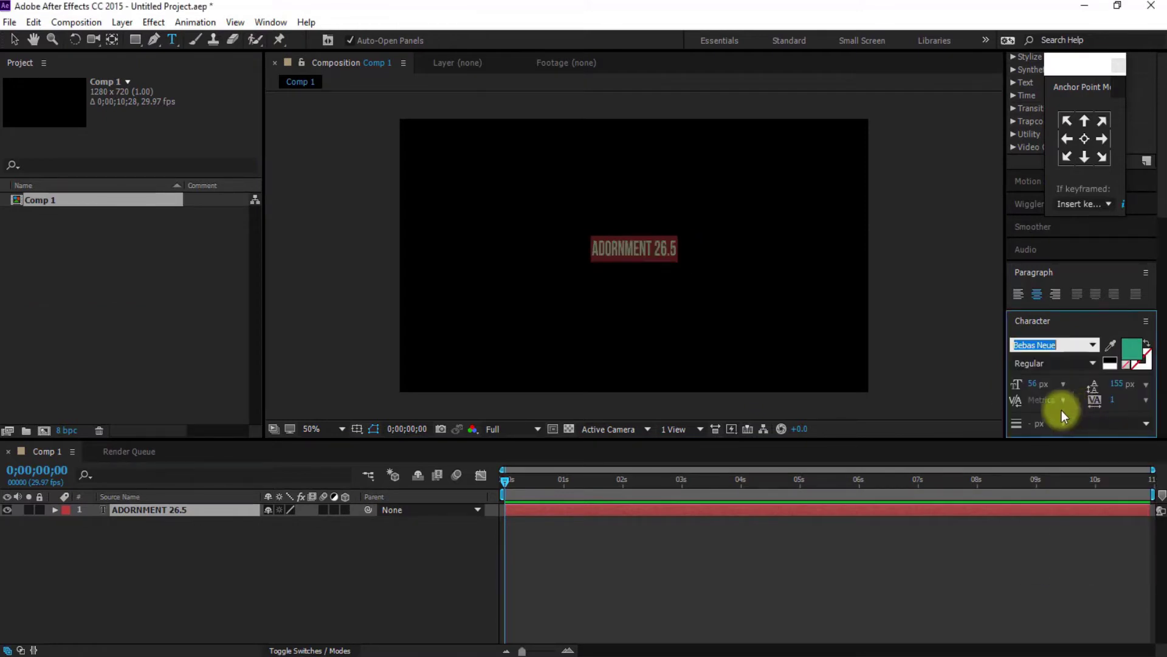
# Size the text to 131 px, centre its anchor point, and reselect the ADORNMENT 26.5 layer
pyautogui.moveTo(1034, 383); pyautogui.dragTo(1133, 385)
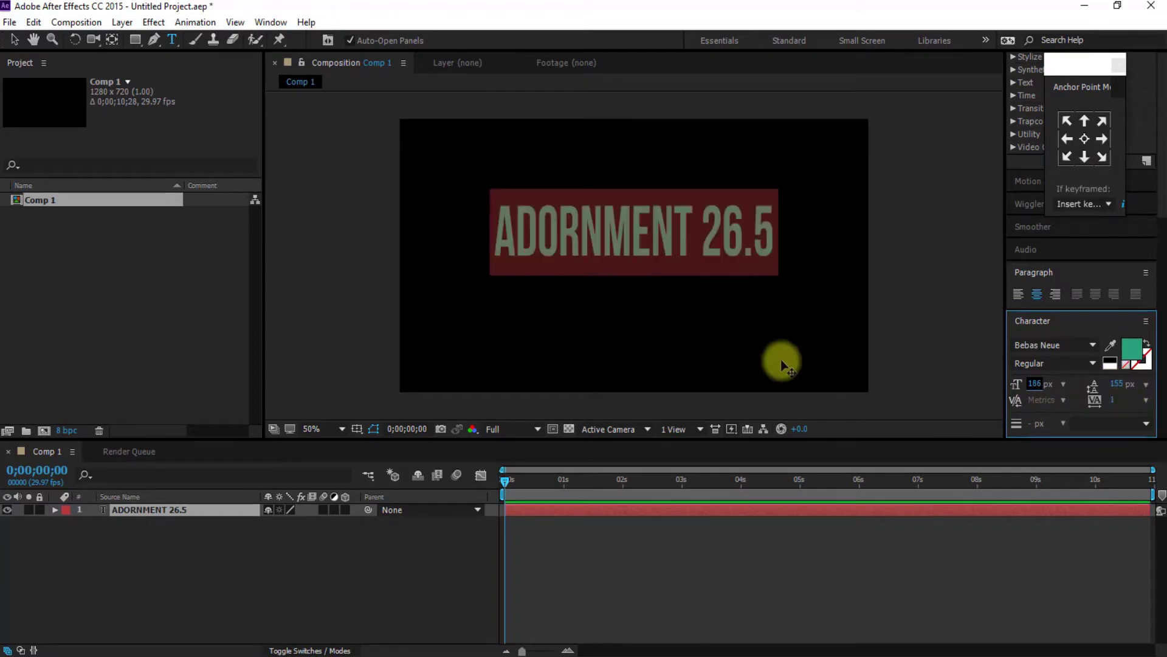
pyautogui.moveTo(1037, 384); pyautogui.dragTo(1003, 384)
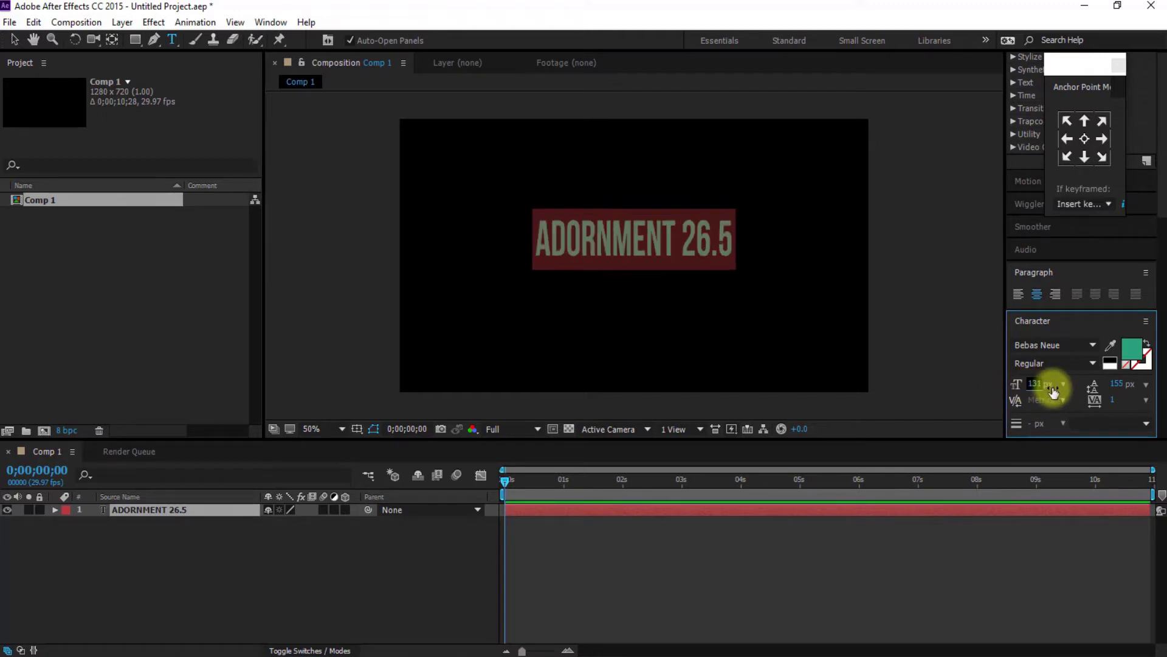
pyautogui.click(1083, 138)
pyautogui.press('capslock')
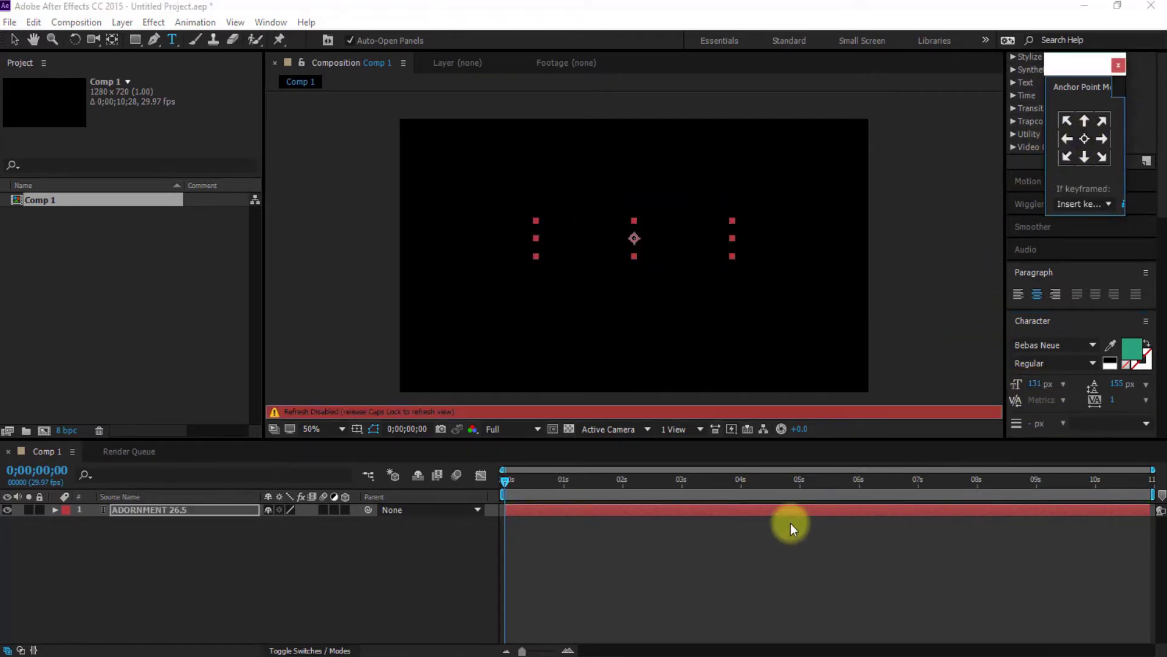
pyautogui.press('capslock')
pyautogui.click(276, 608)
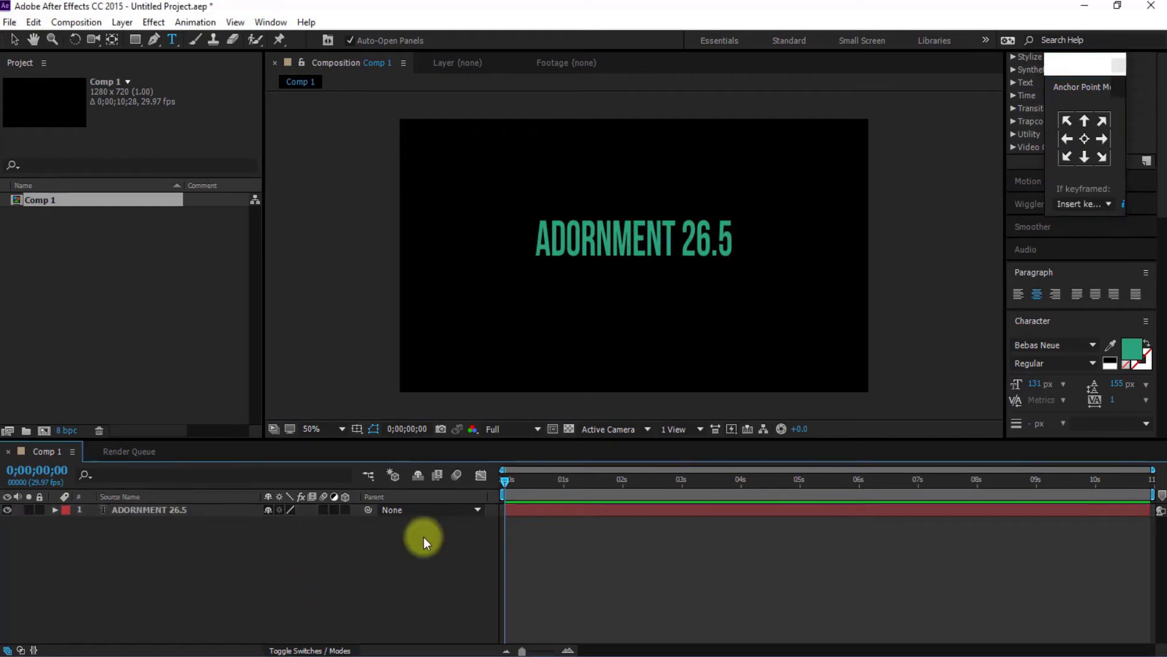
pyautogui.click(158, 509)
# Duplicate the text layer and retype one copy as 'photoshop', moving it to third place
pyautogui.hotkey('ctrl', 'd')
pyautogui.hotkey('ctrl', 'd')
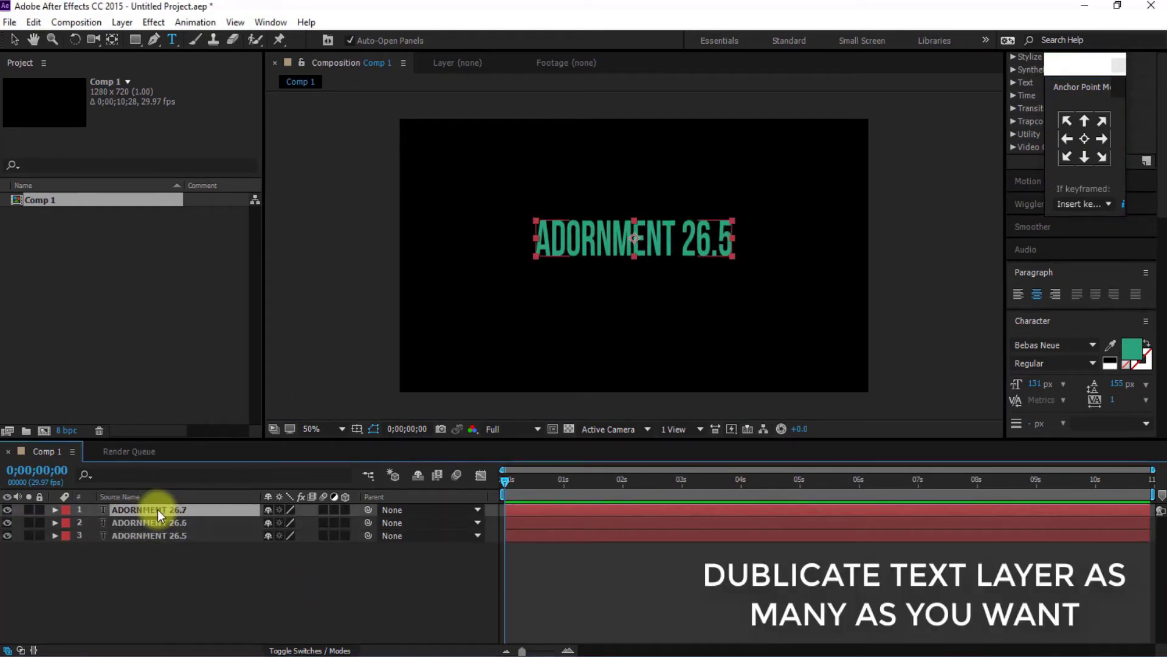
pyautogui.hotkey('ctrl', 'd')
pyautogui.hotkey('ctrl', 'd')
pyautogui.click(192, 549)
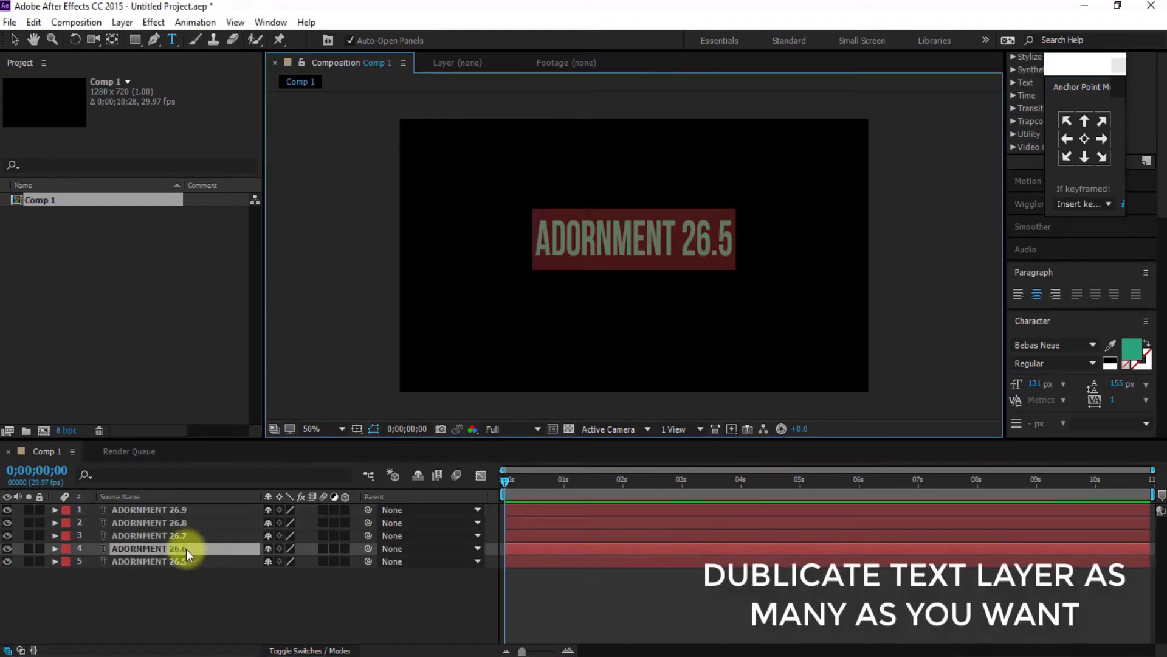
pyautogui.write('p')
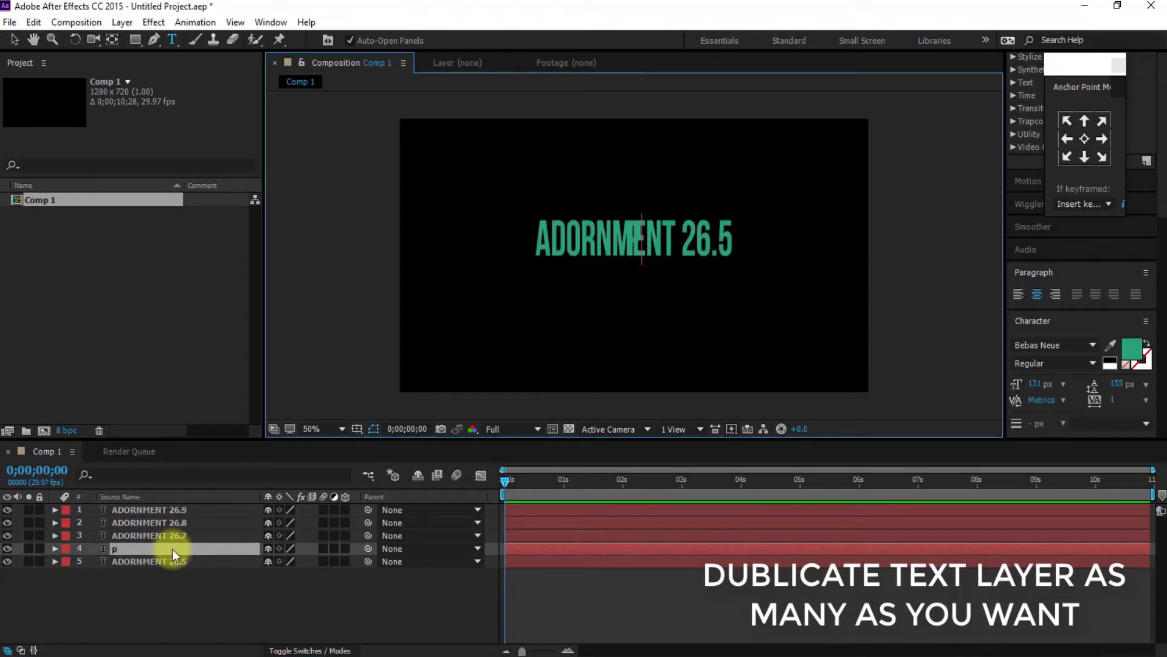
pyautogui.write('hotoshop')
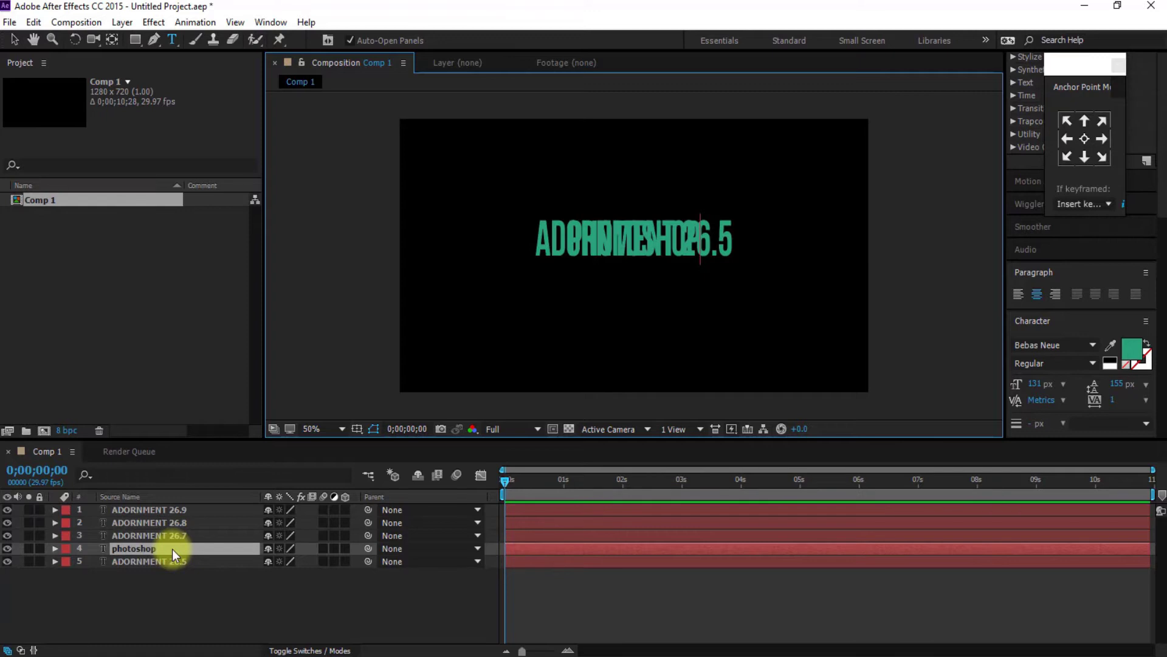
pyautogui.press('Return')
pyautogui.moveTo(134, 552); pyautogui.dragTo(137, 535)
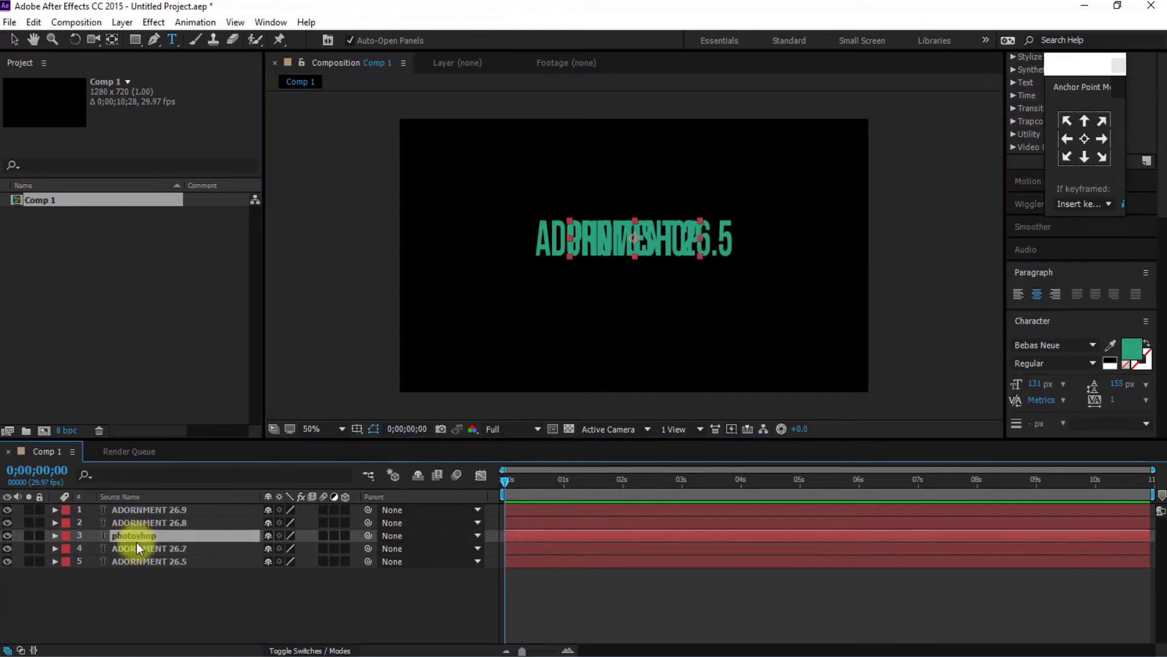
# Retype the other copies as 'after effect', 'cinema 4d' and 'tutorial'
pyautogui.click(137, 547)
pyautogui.press('Return')
pyautogui.write('after effe')
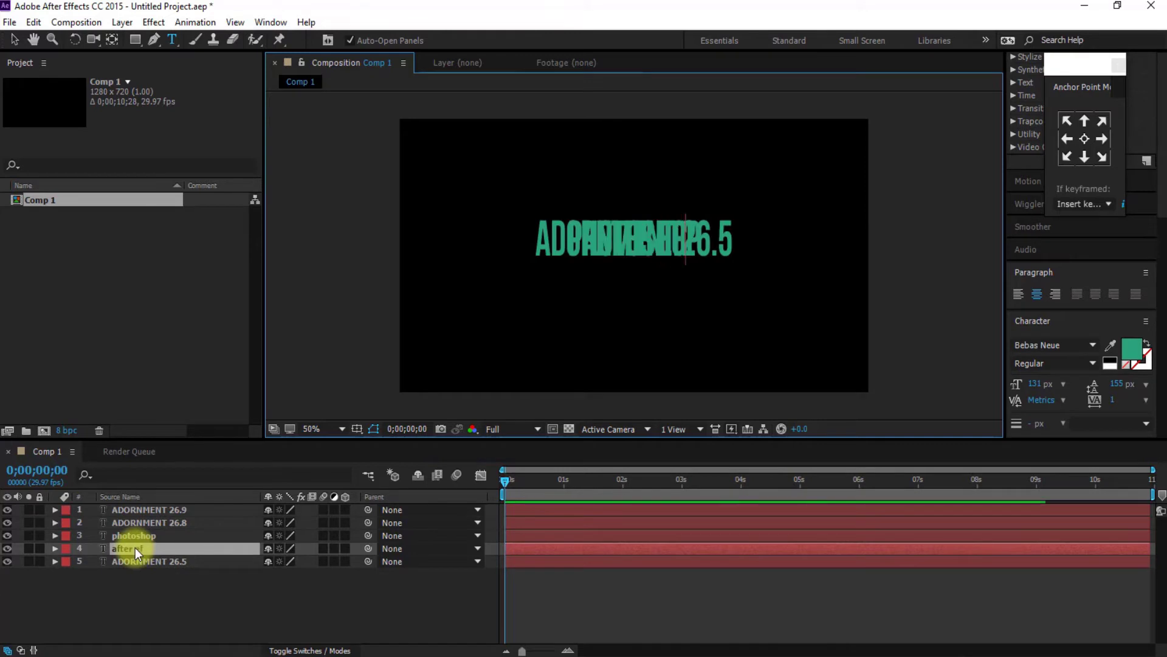
pyautogui.write('fe')
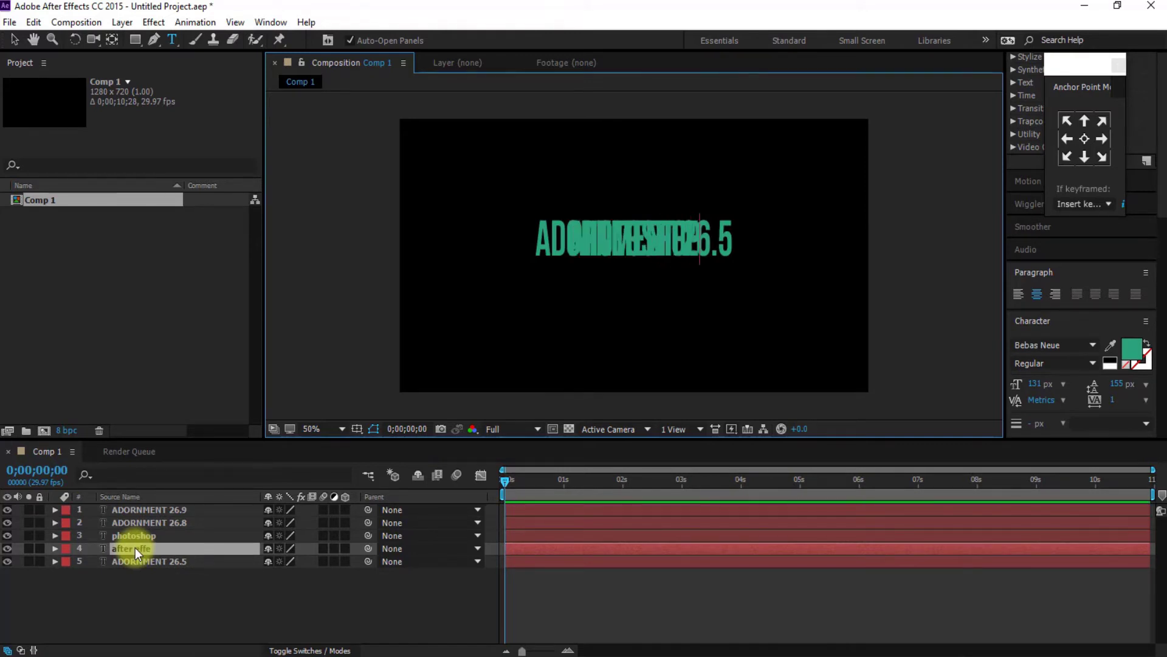
pyautogui.write('ct')
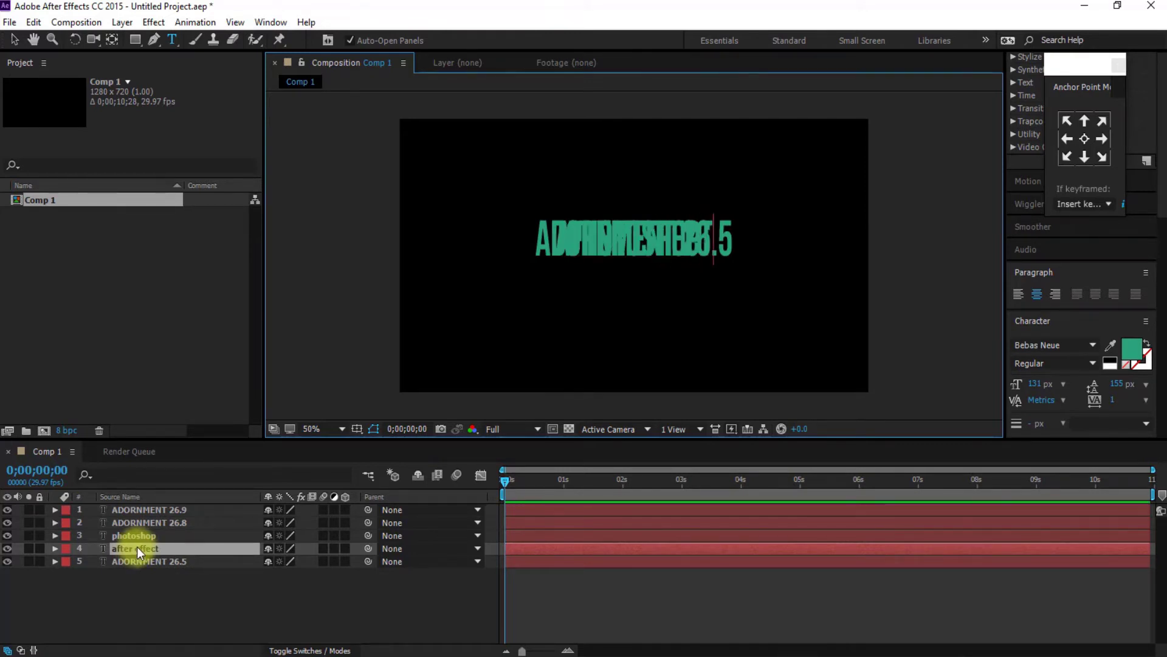
pyautogui.click(153, 523)
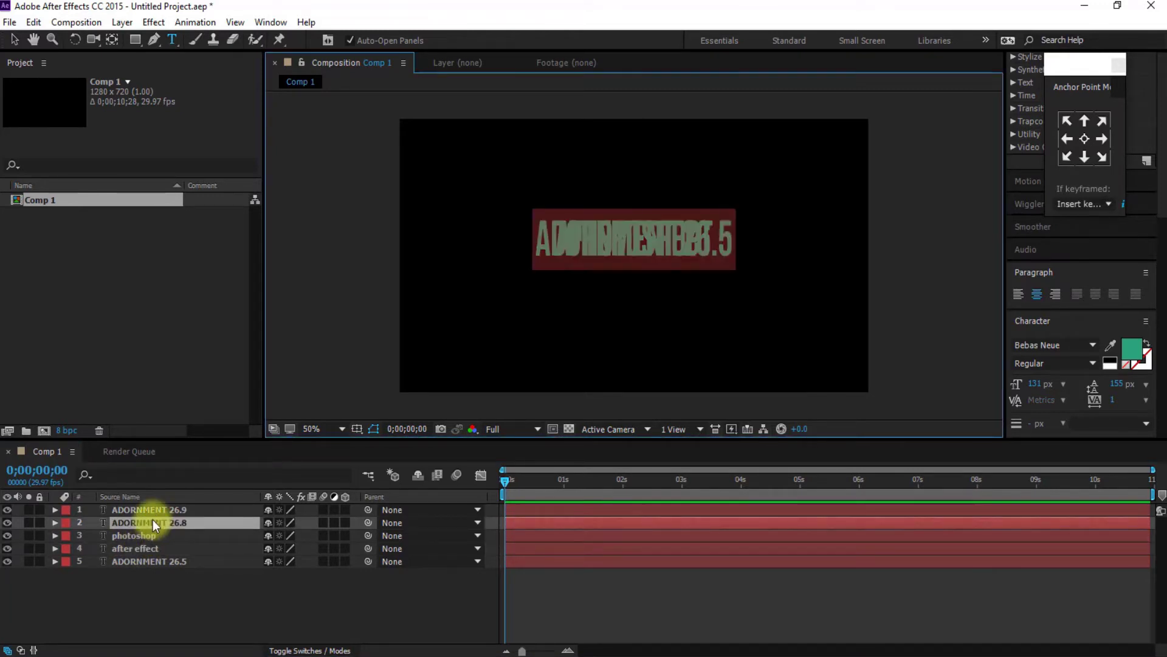
pyautogui.write('cin')
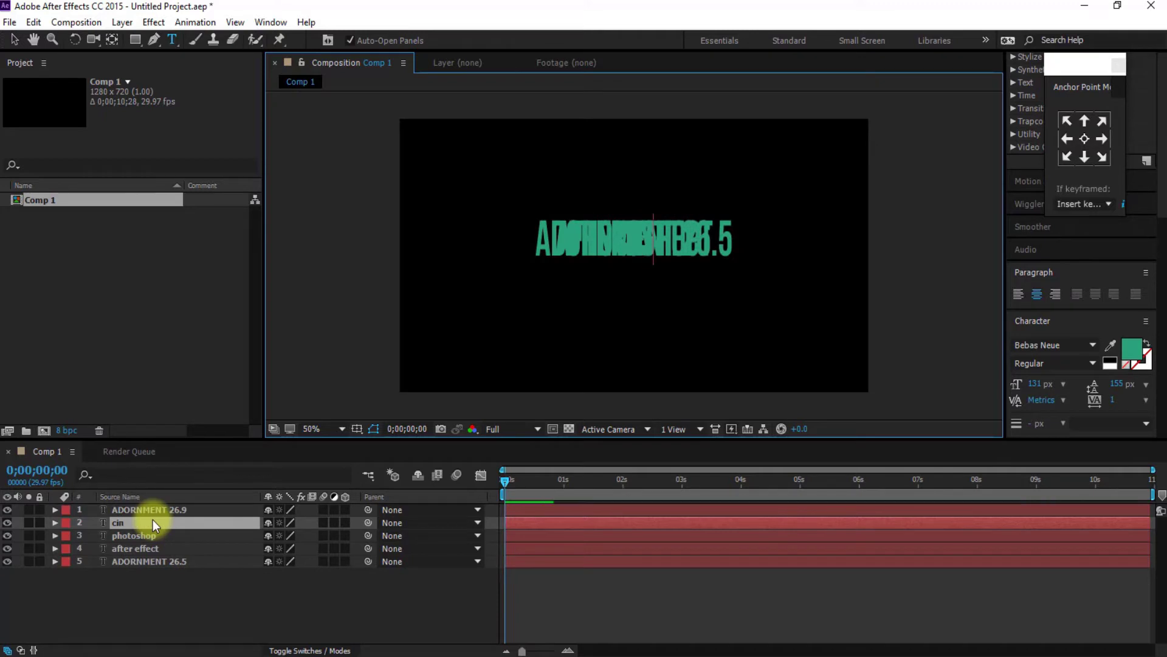
pyautogui.write('ema 4')
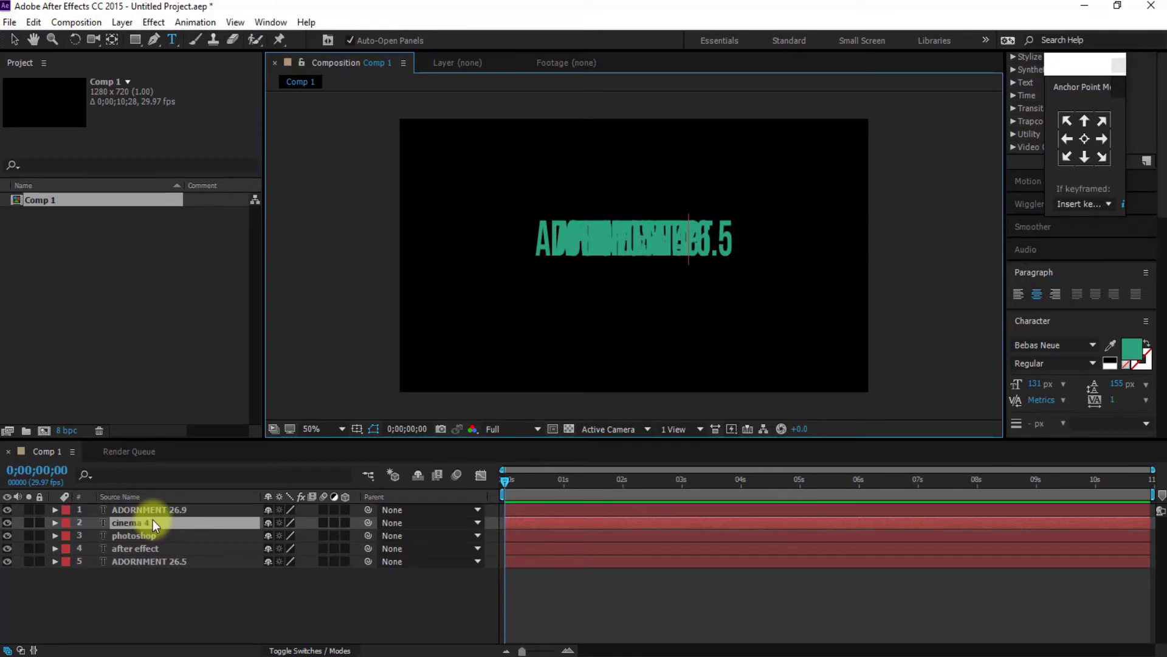
pyautogui.write('d')
pyautogui.click(180, 508)
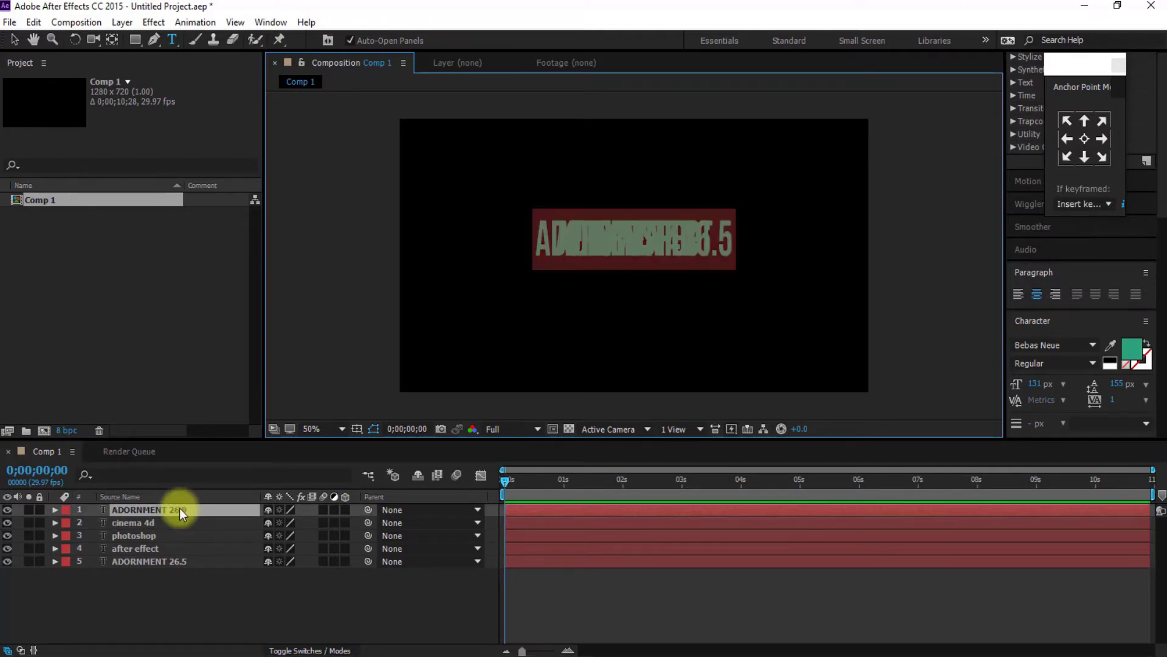
pyautogui.write('tut')
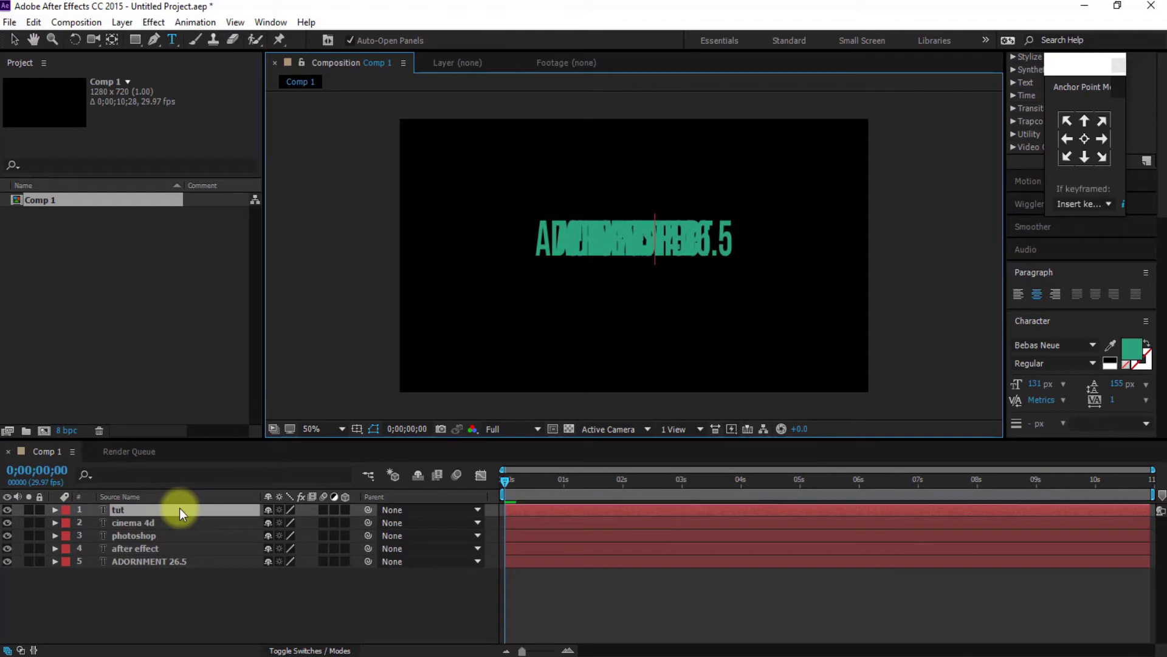
pyautogui.write('orial')
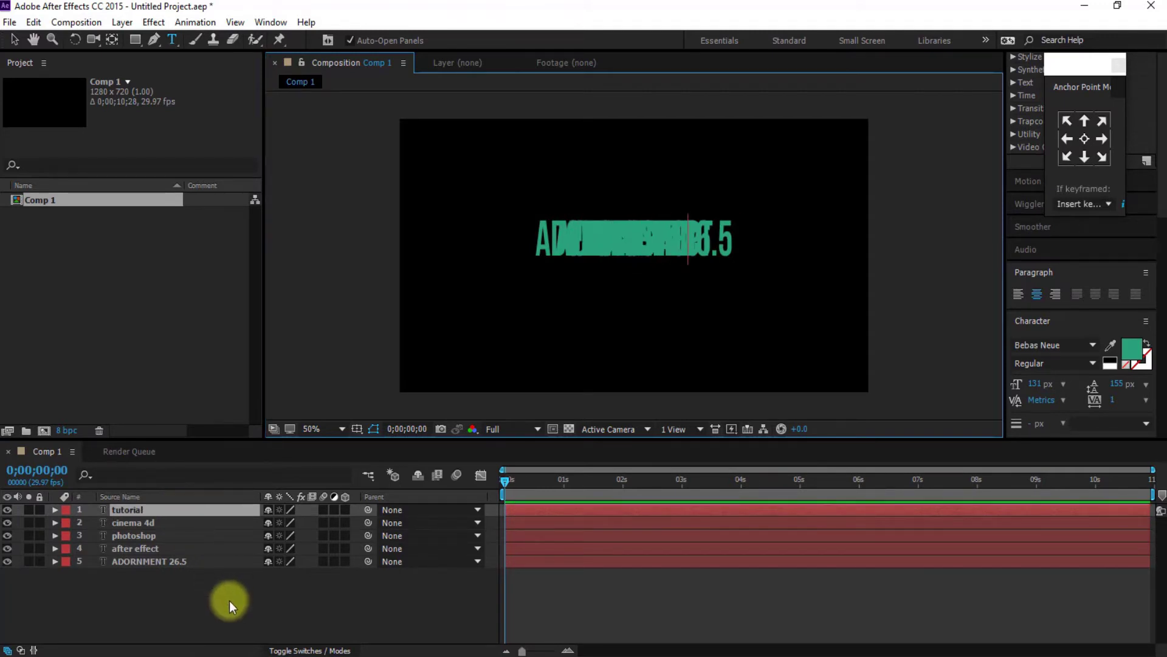
pyautogui.write('v')
# Drag ADORNMENT 26.5, AFTER EFFECT, PHOTOSHOP, CINEMA 4D and TUTORIAL into a rough vertical column
pyautogui.moveTo(623, 210); pyautogui.dragTo(630, 144)
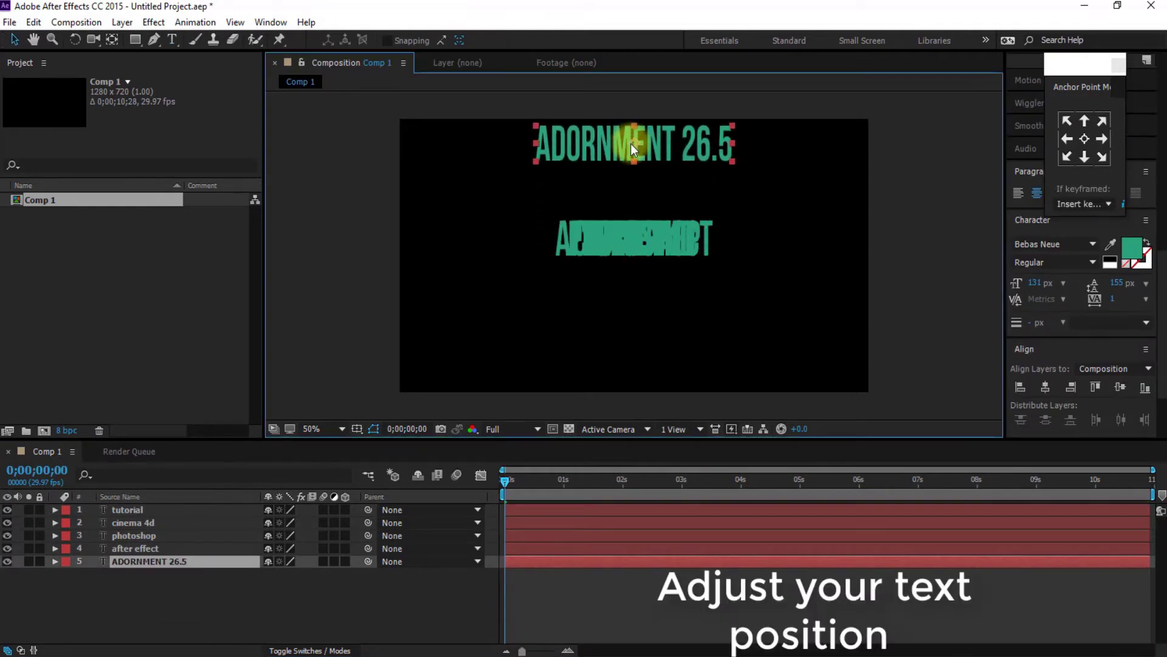
pyautogui.click(156, 545)
pyautogui.moveTo(690, 237); pyautogui.dragTo(690, 188)
pyautogui.click(147, 548)
pyautogui.press('Return')
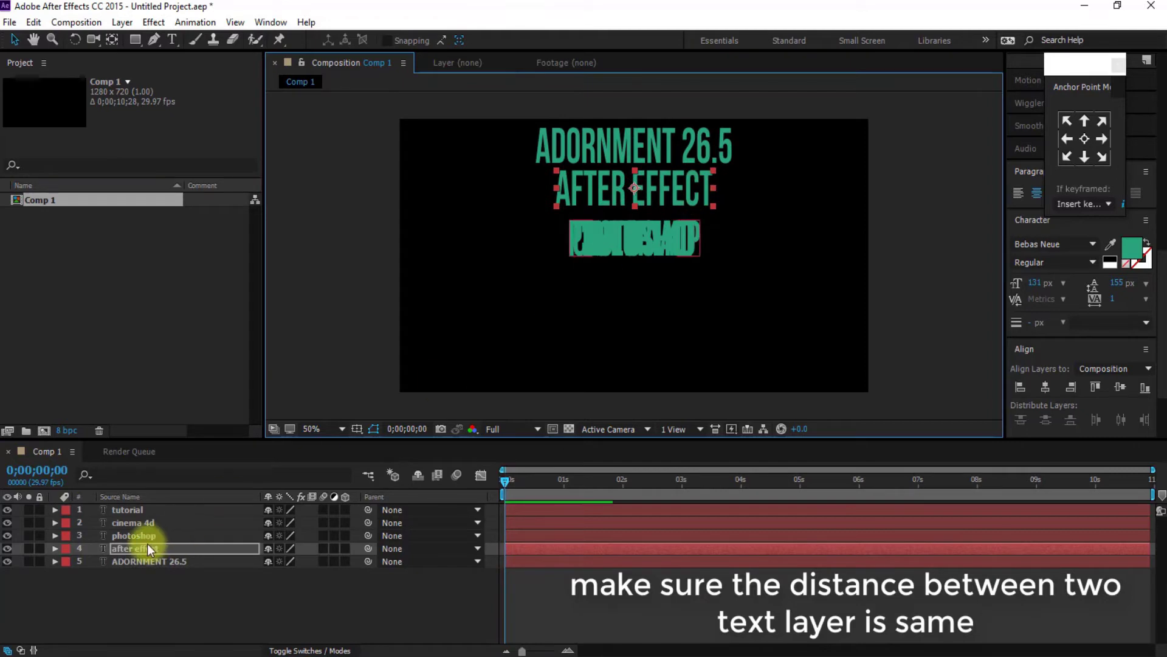
pyautogui.click(137, 535)
pyautogui.click(655, 242)
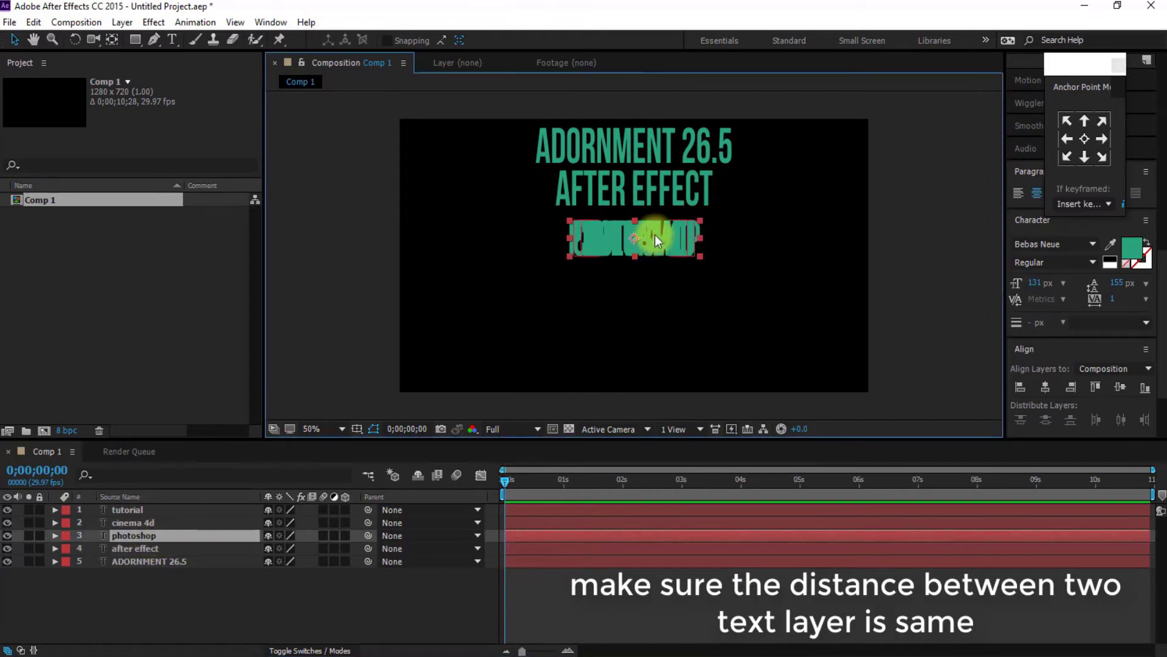
pyautogui.moveTo(655, 229); pyautogui.dragTo(635, 275)
pyautogui.press('Return')
pyautogui.click(139, 509)
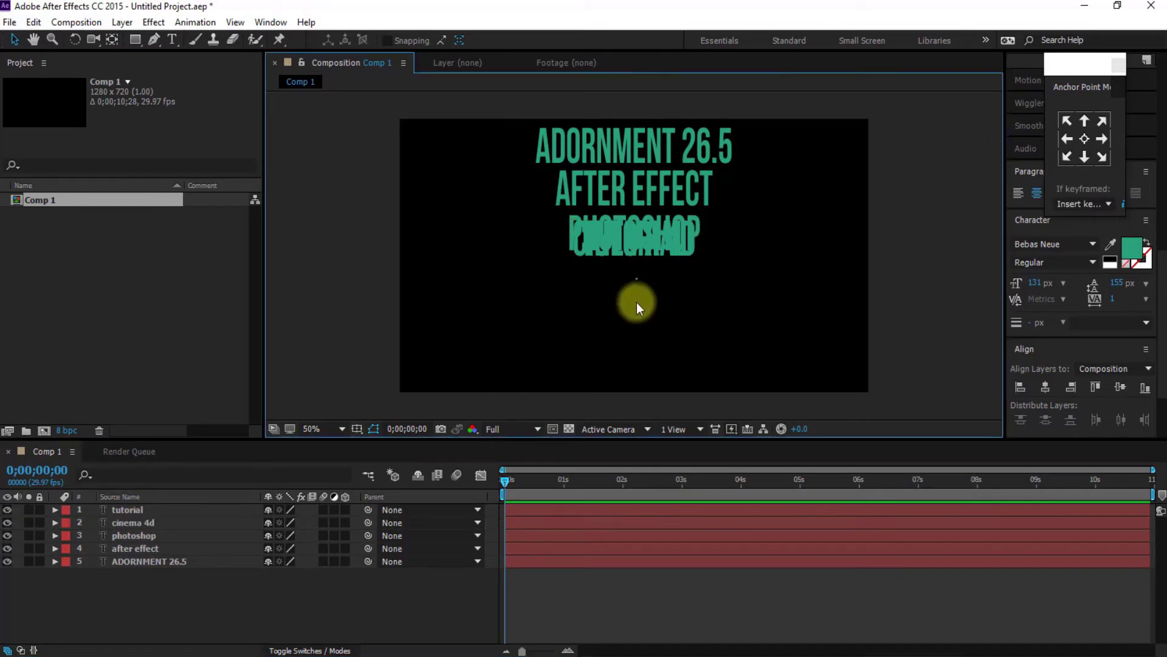
pyautogui.moveTo(635, 275); pyautogui.dragTo(638, 349)
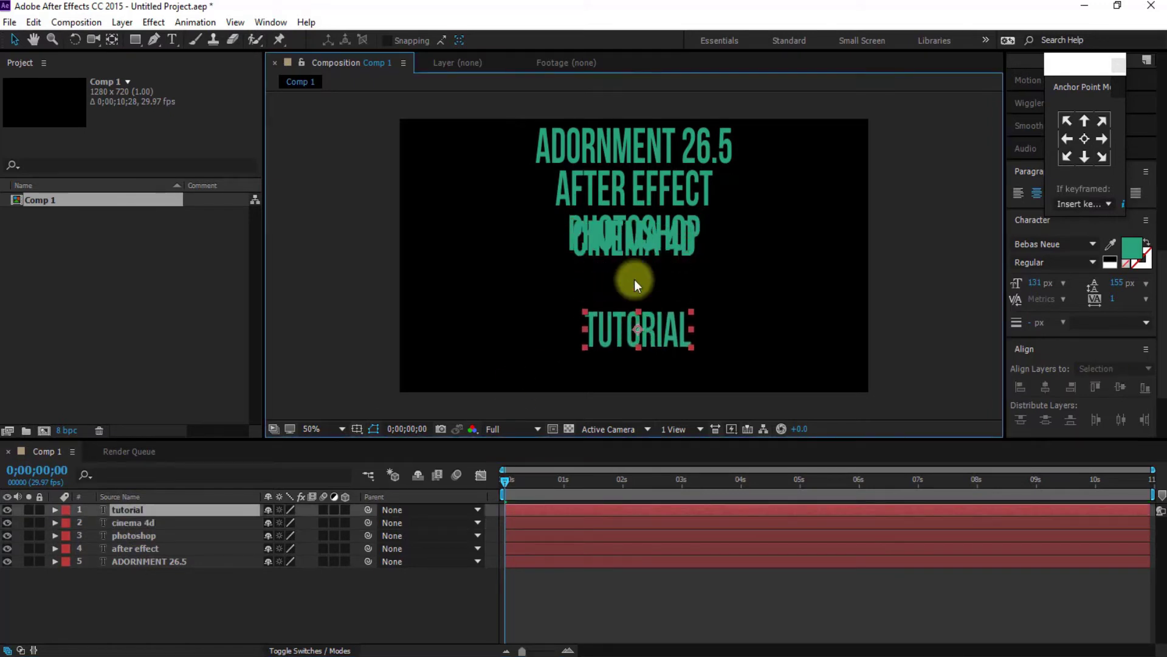
pyautogui.click(632, 258)
pyautogui.moveTo(631, 257); pyautogui.dragTo(630, 264)
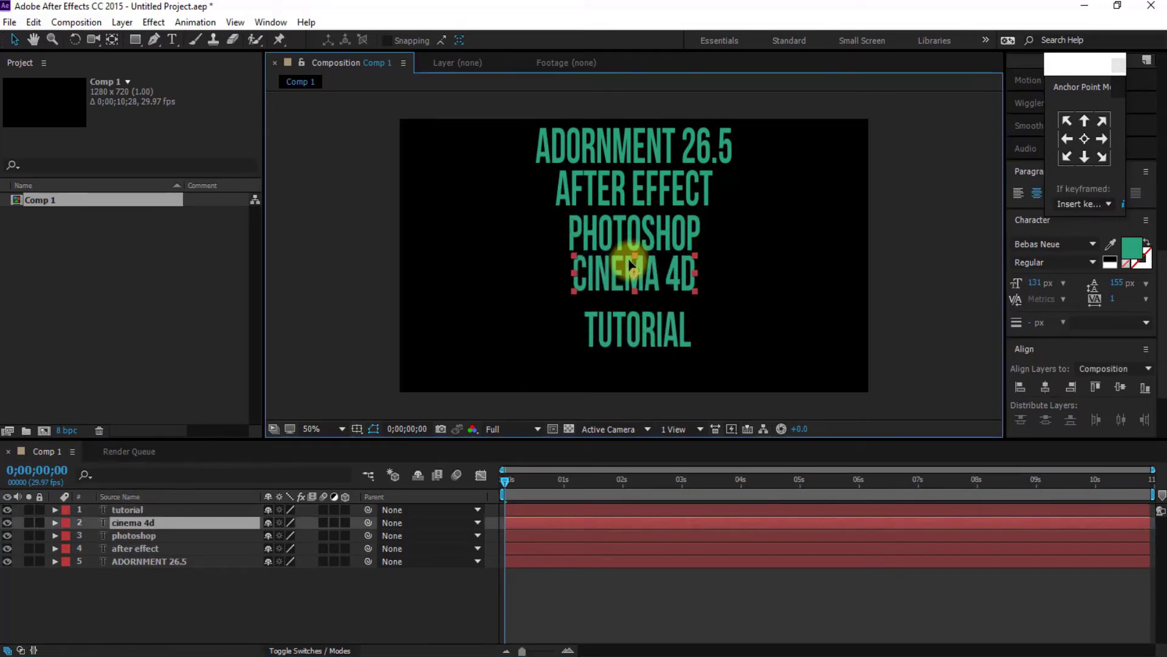
# Lower each line slightly to even the spacing, then select all five text layers
pyautogui.moveTo(630, 329)
pyautogui.mouseDown()
pyautogui.moveTo(628, 360)
pyautogui.moveTo(626, 350)
pyautogui.mouseUp()
pyautogui.moveTo(622, 287); pyautogui.dragTo(622, 313)
pyautogui.moveTo(629, 236); pyautogui.dragTo(631, 257)
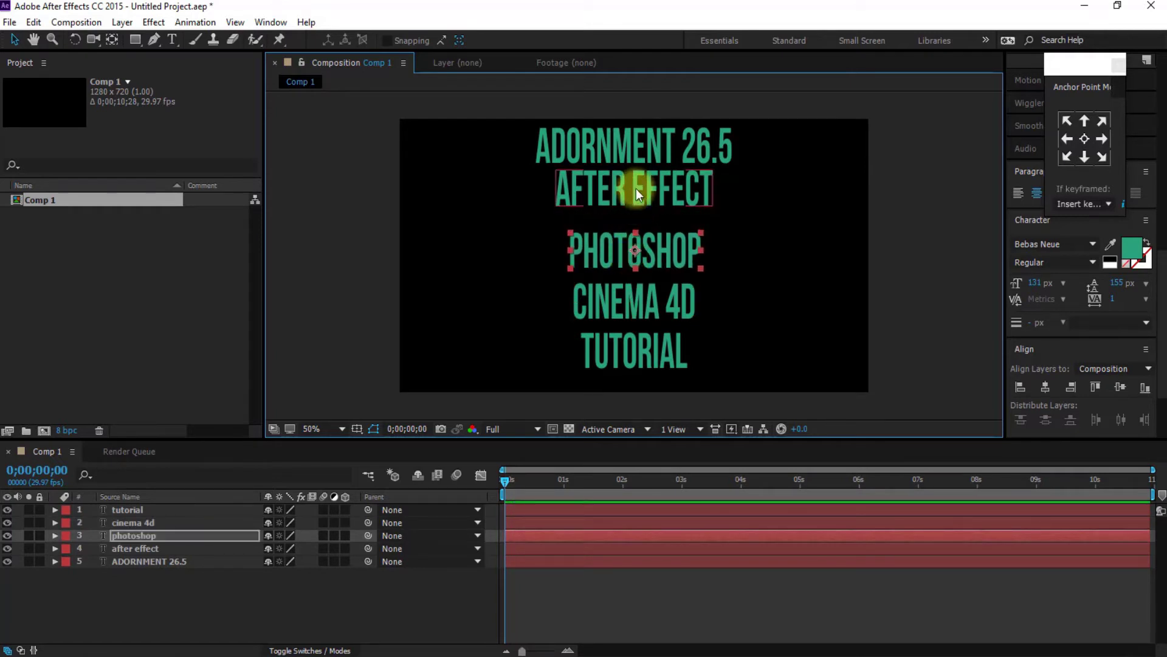
pyautogui.moveTo(636, 189); pyautogui.dragTo(636, 203)
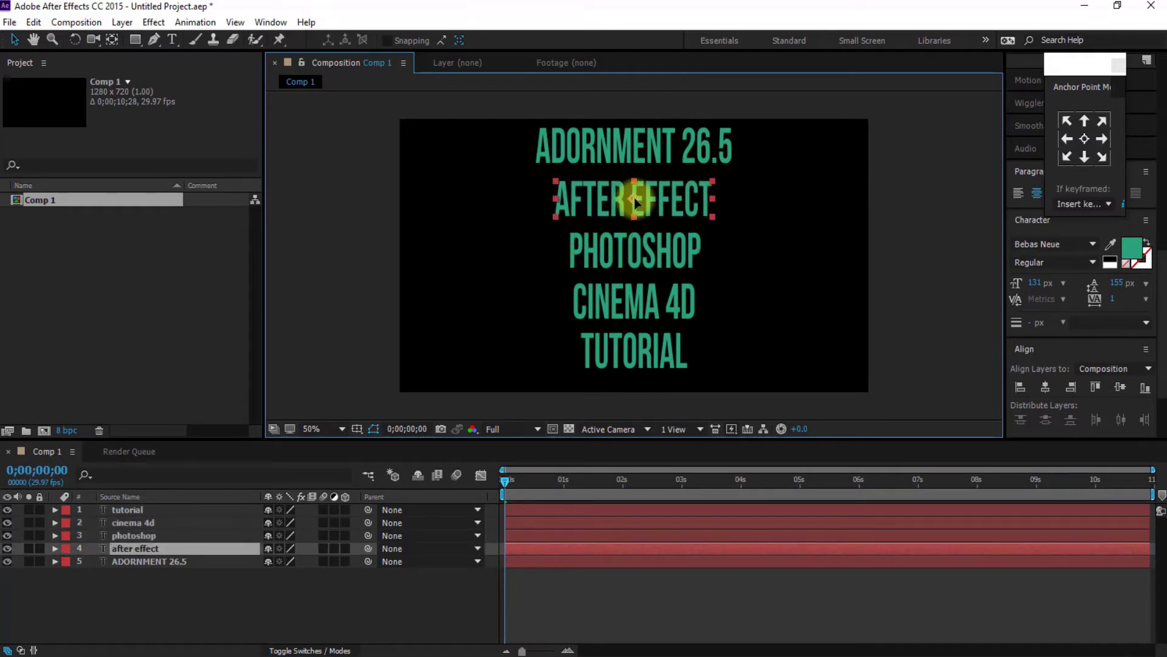
pyautogui.moveTo(641, 155); pyautogui.dragTo(643, 157)
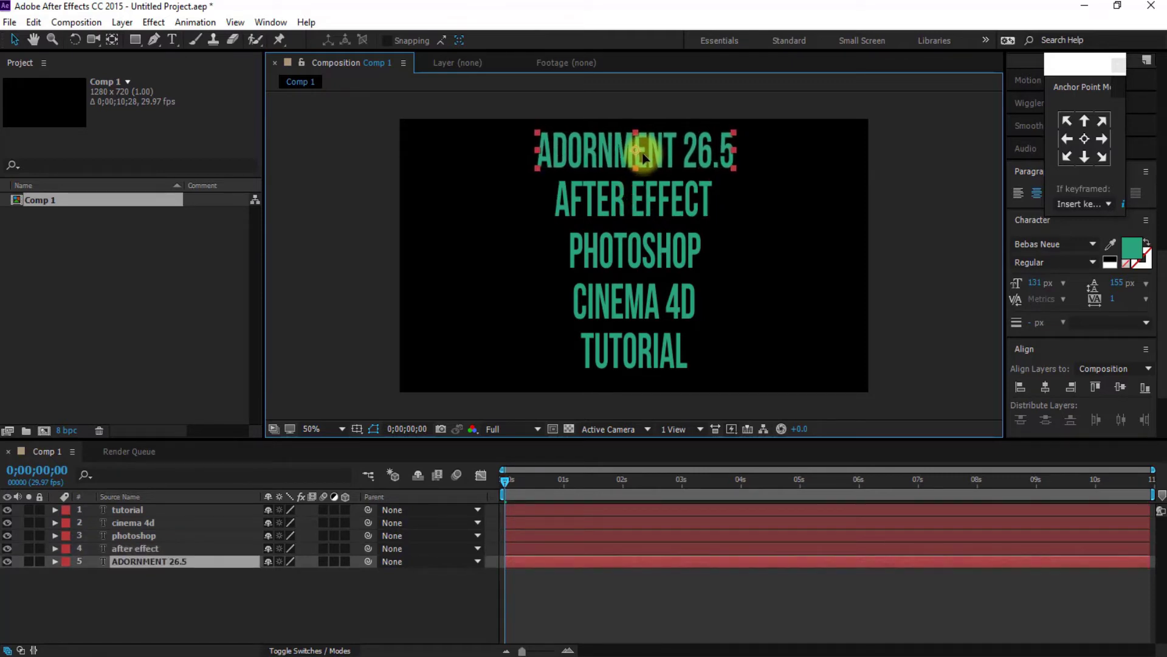
pyautogui.keyDown('shift'); pyautogui.click(190, 510); pyautogui.keyUp('shift')
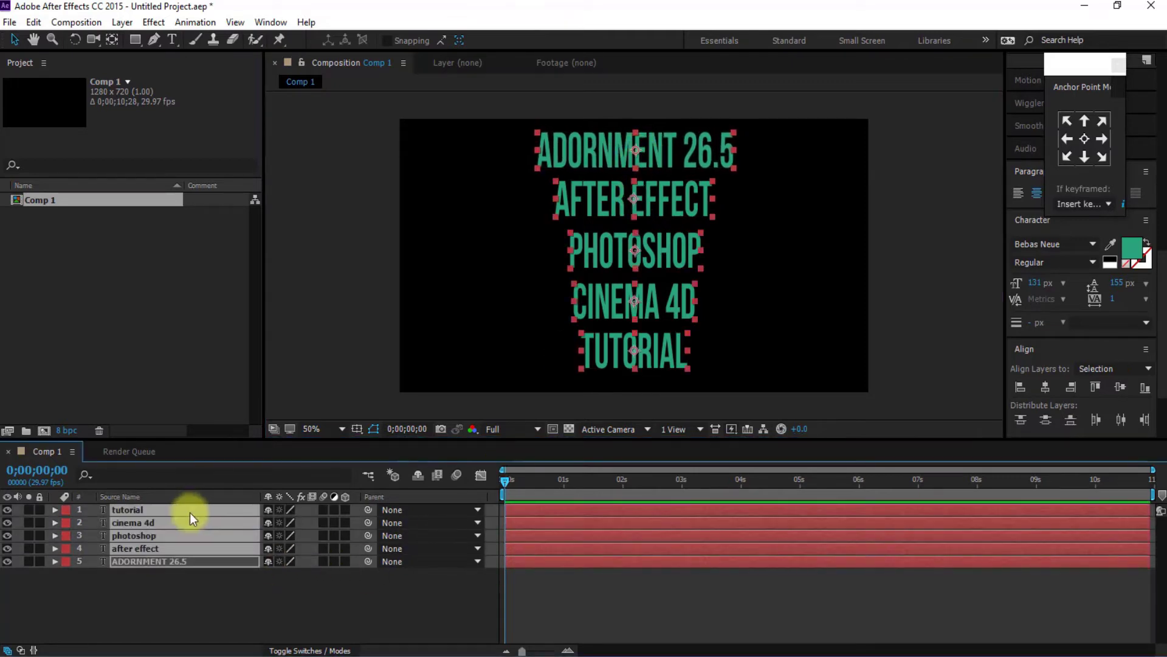
# Distribute the five text lines evenly and shift the block slightly lower
pyautogui.click(1021, 420)
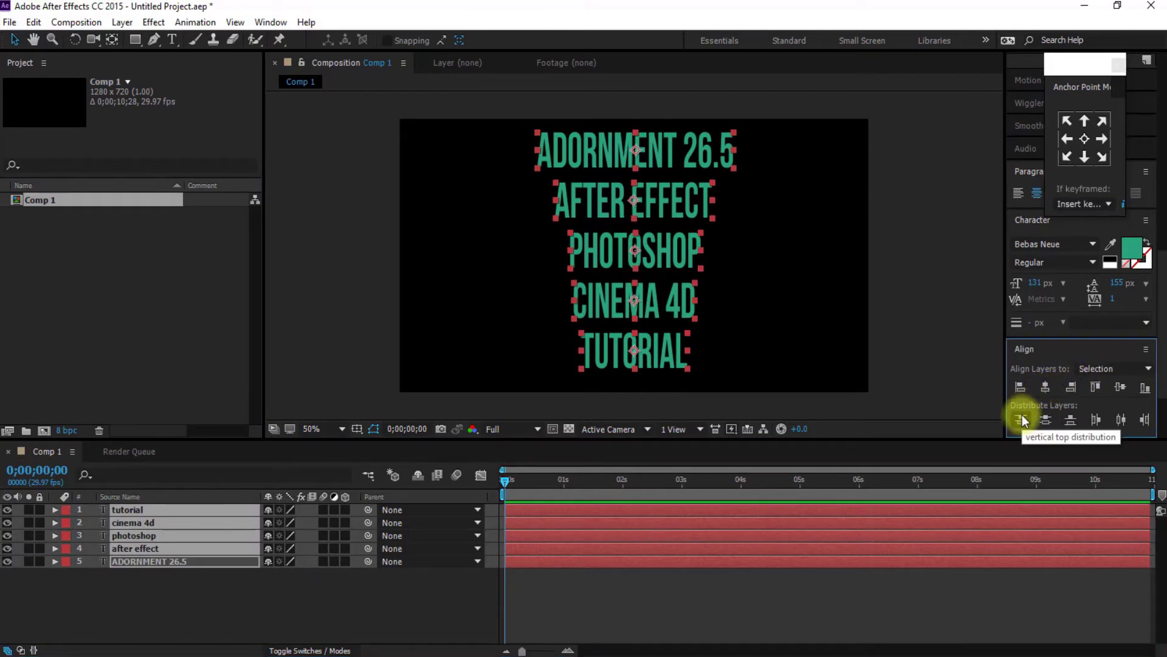
pyautogui.click(15, 40)
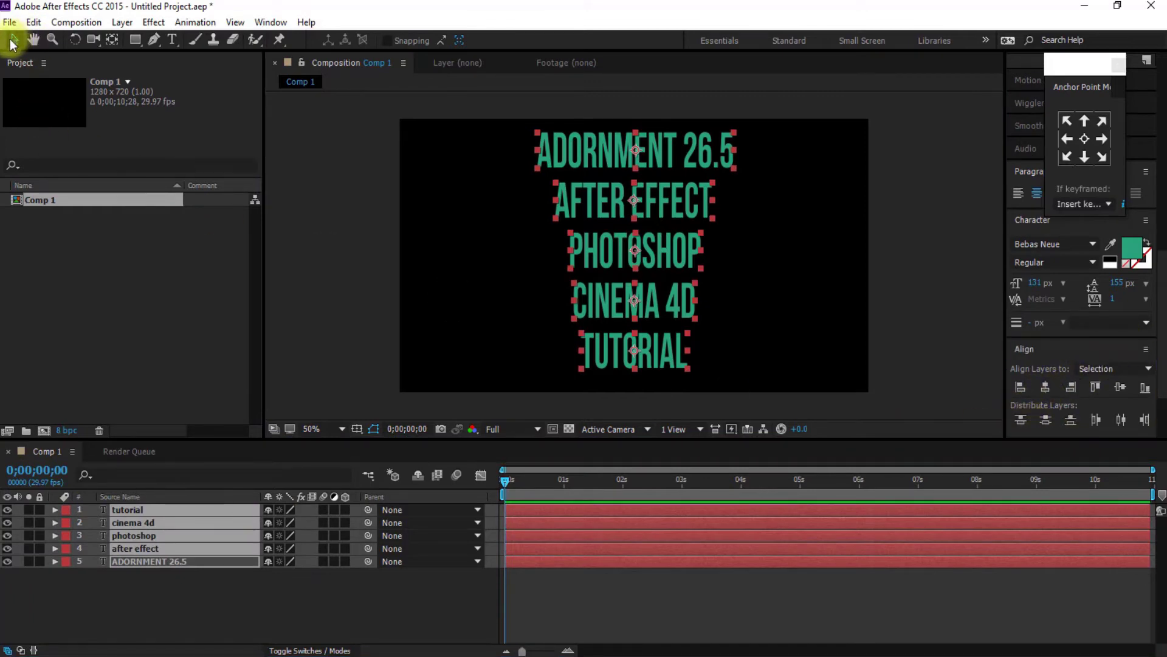
pyautogui.moveTo(684, 253); pyautogui.dragTo(683, 261)
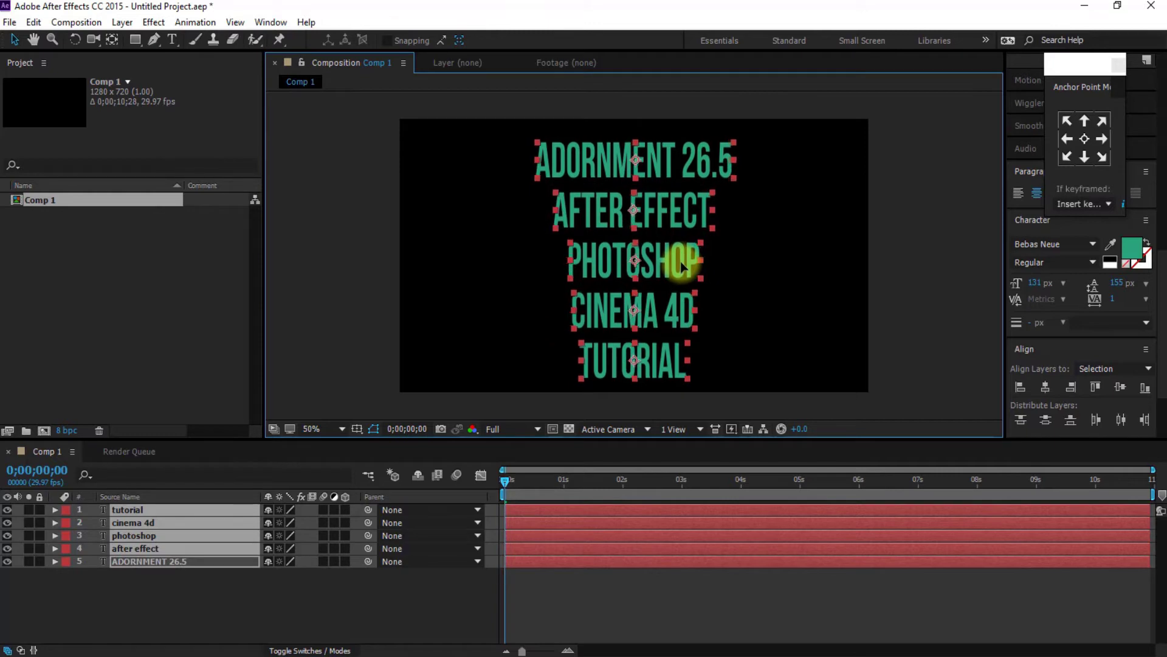
pyautogui.click(296, 610)
# Reselect all five text layers and open their layer context menu
pyautogui.rightClick(244, 617)
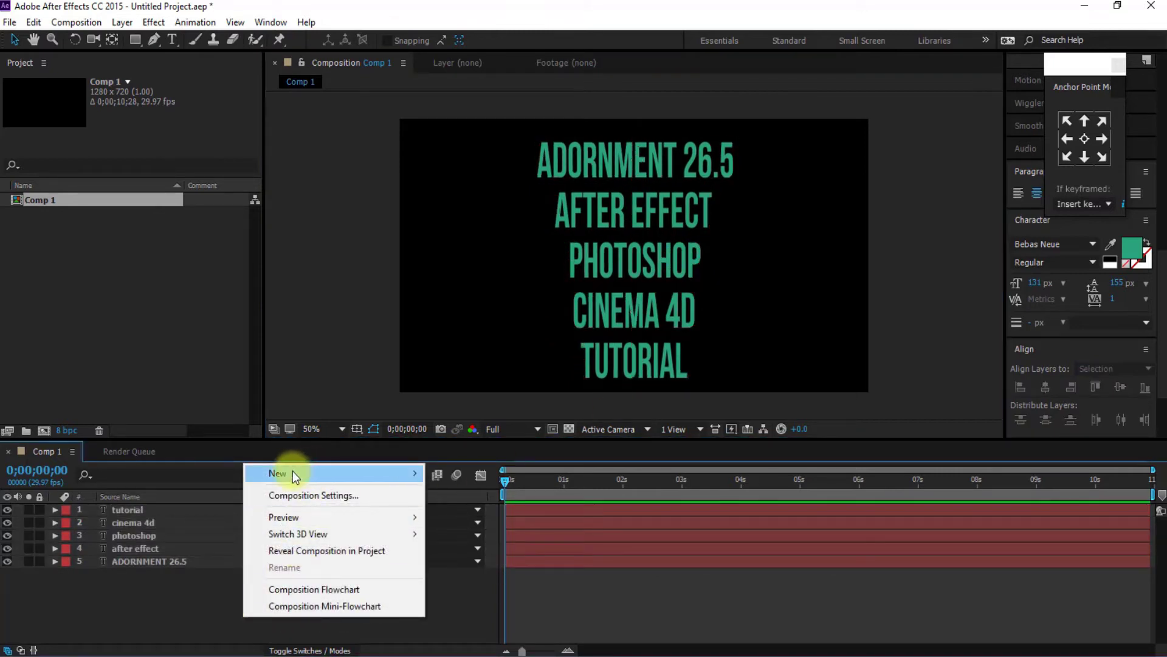
pyautogui.click(135, 253)
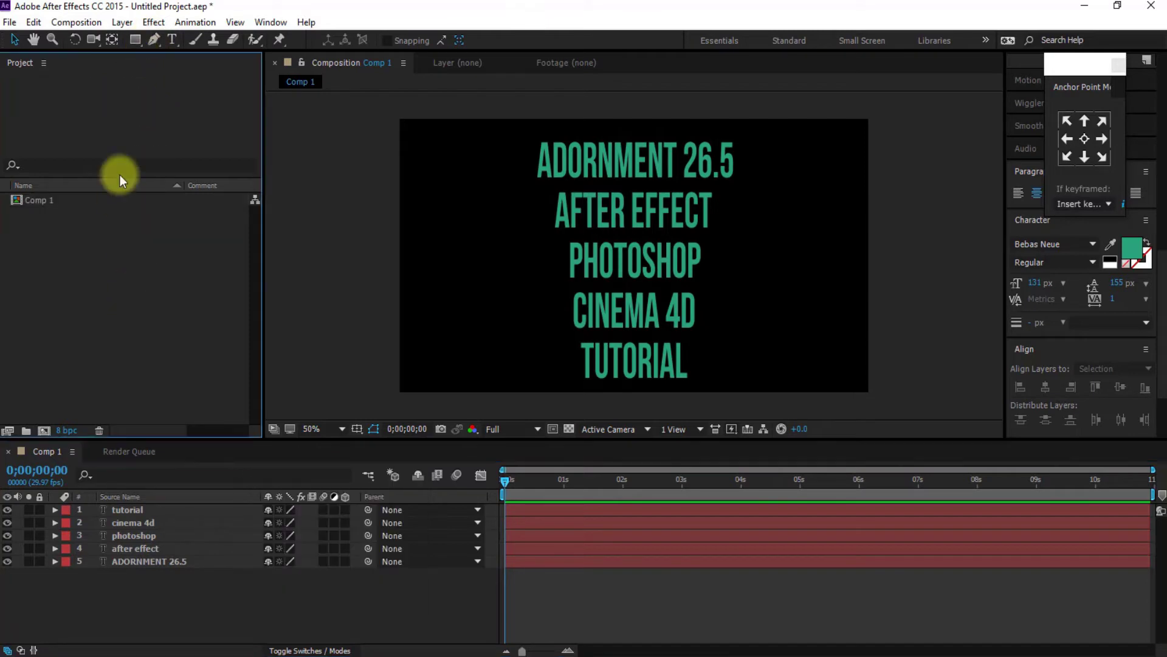
pyautogui.click(136, 42)
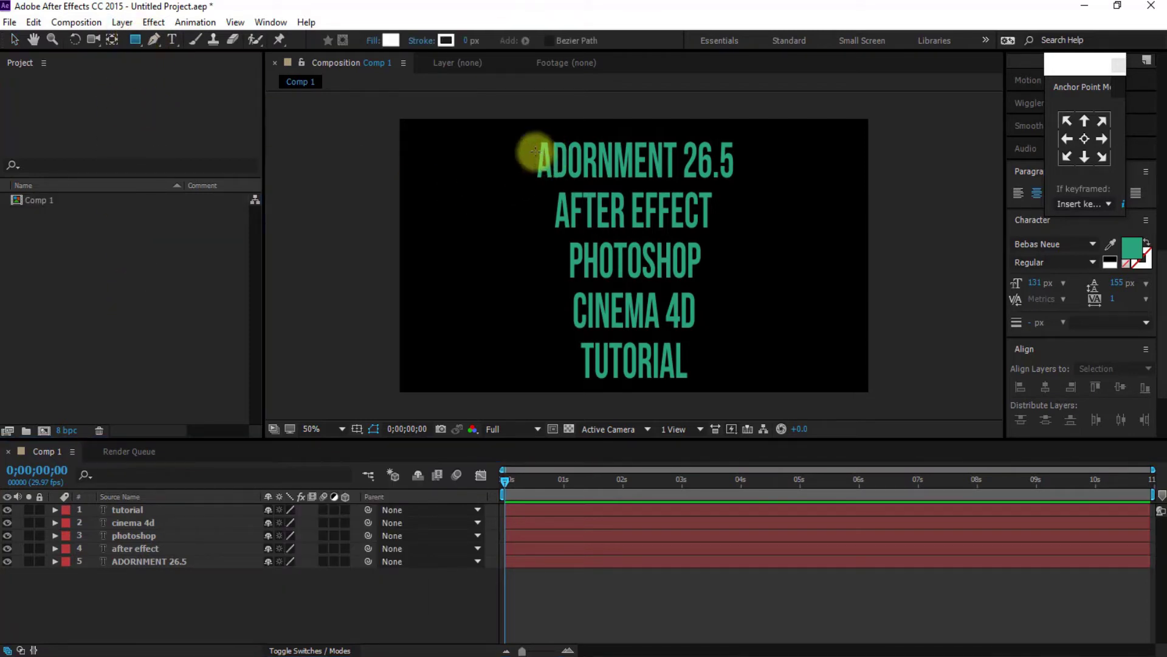
pyautogui.moveTo(226, 596); pyautogui.dragTo(171, 509)
pyautogui.rightClick(176, 523)
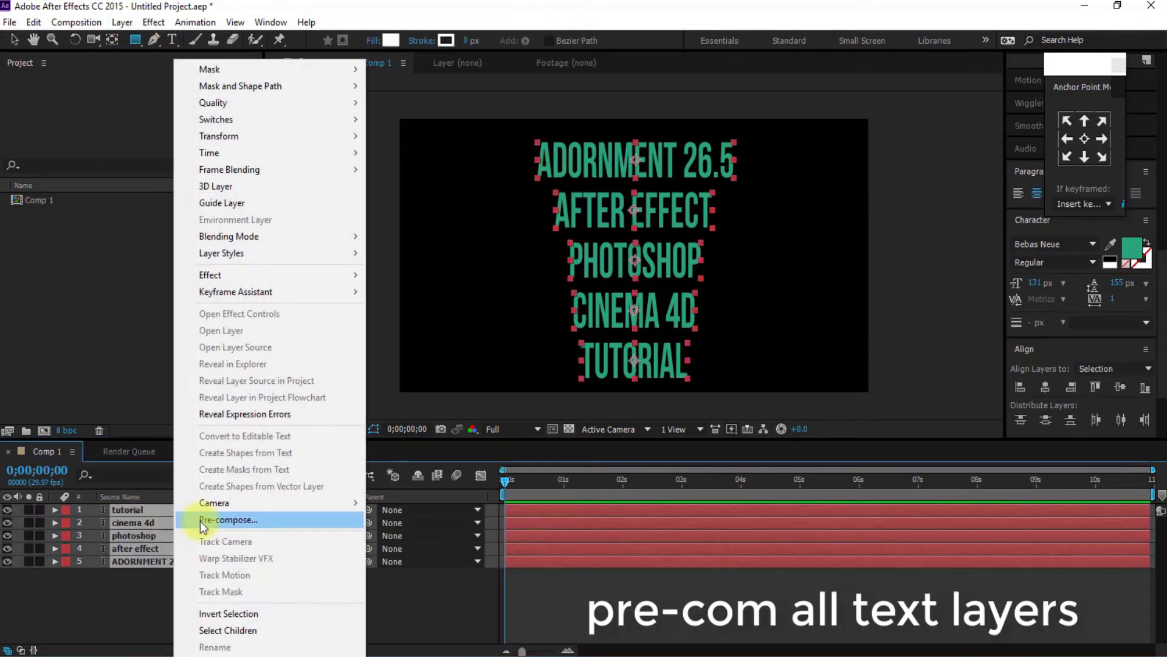
# Pre-compose the five text layers into Pre-comp 1 and drag it about 205 px lower
pyautogui.click(200, 520)
pyautogui.click(614, 418)
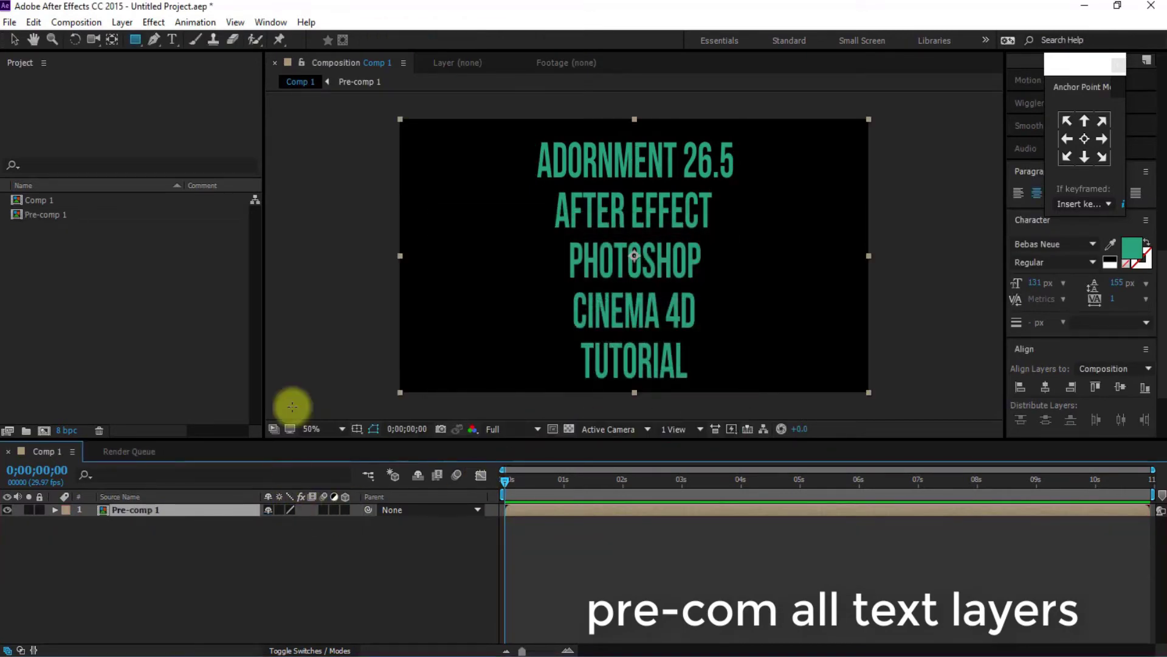
pyautogui.press('v')
pyautogui.moveTo(643, 261); pyautogui.dragTo(649, 370)
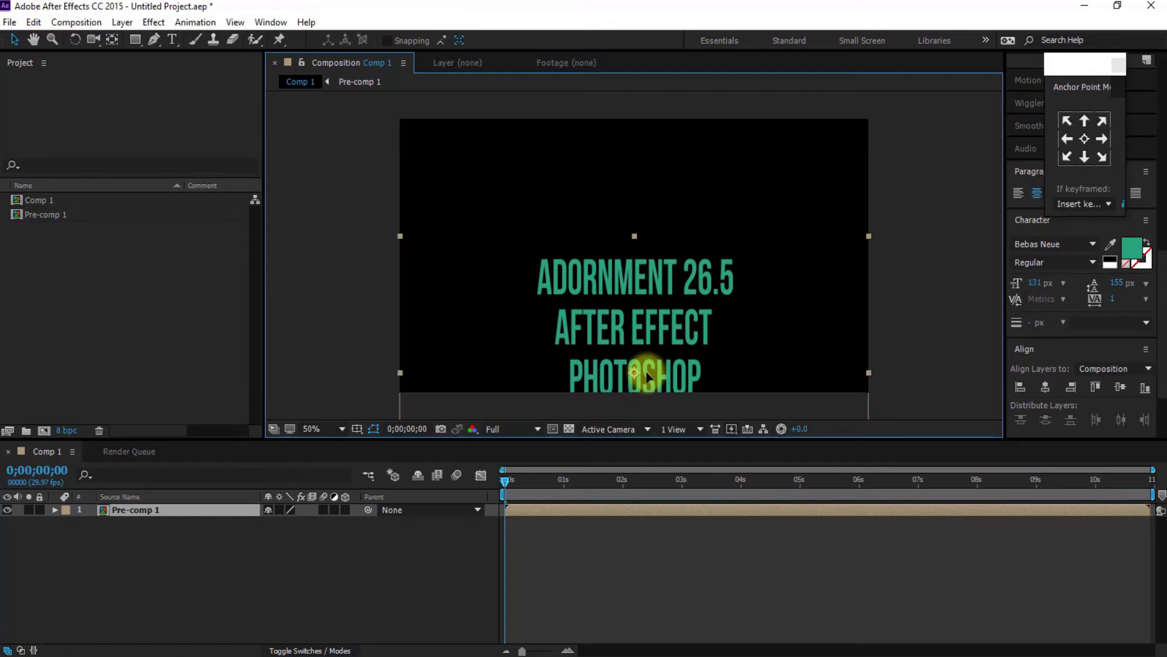
pyautogui.click(174, 614)
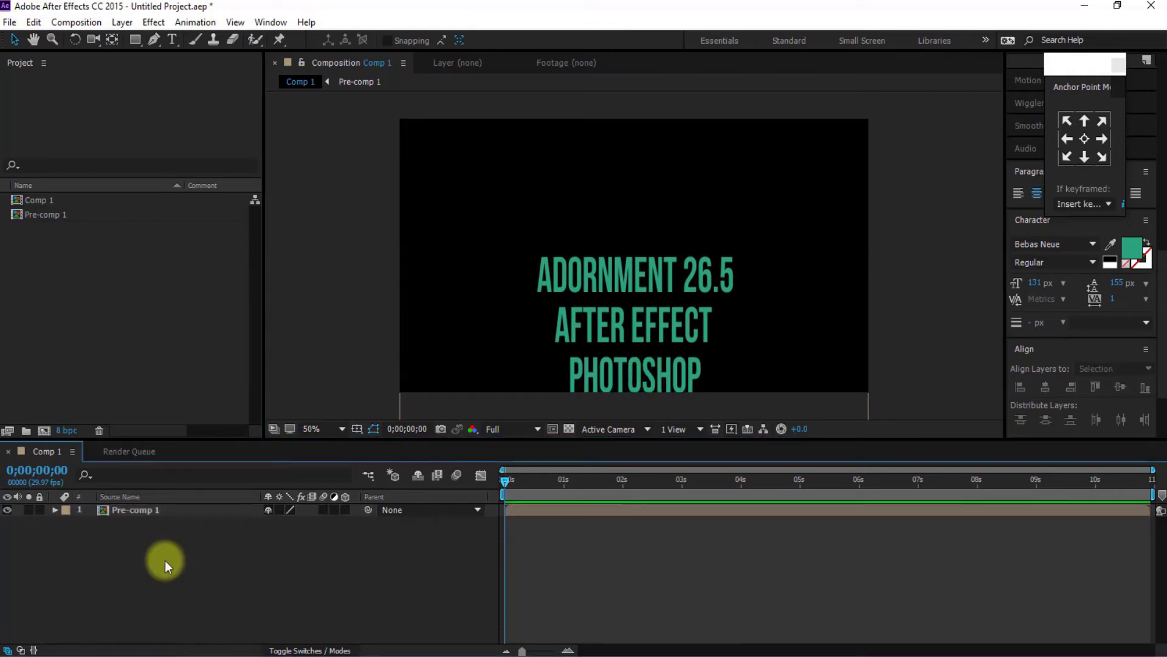
pyautogui.click(134, 40)
# Draw a white rectangle over the top text line, centre its anchor, and show the track matte options
pyautogui.moveTo(500, 237)
pyautogui.mouseDown()
pyautogui.moveTo(692, 303)
pyautogui.moveTo(781, 298)
pyautogui.mouseUp()
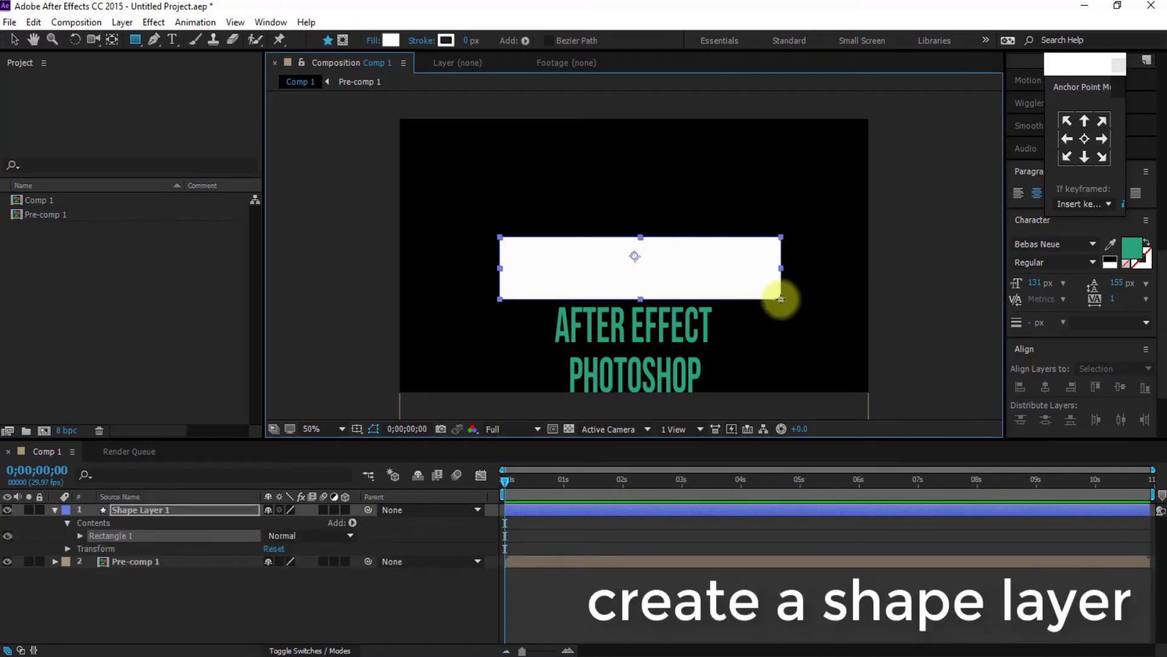
pyautogui.click(1085, 138)
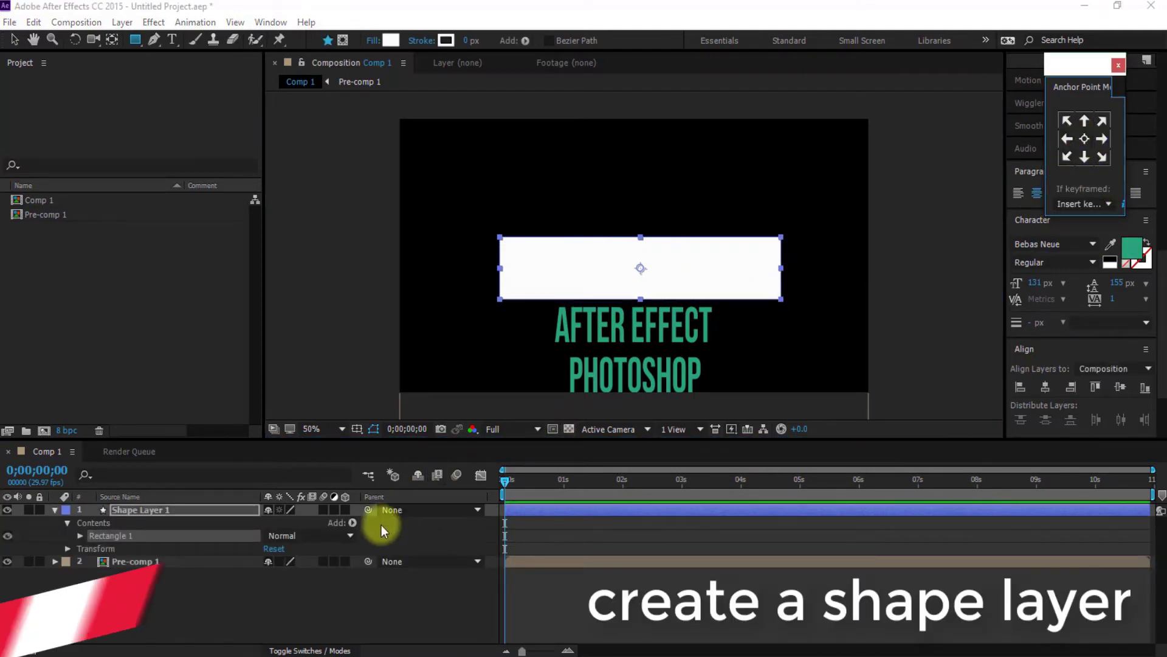
pyautogui.click(323, 589)
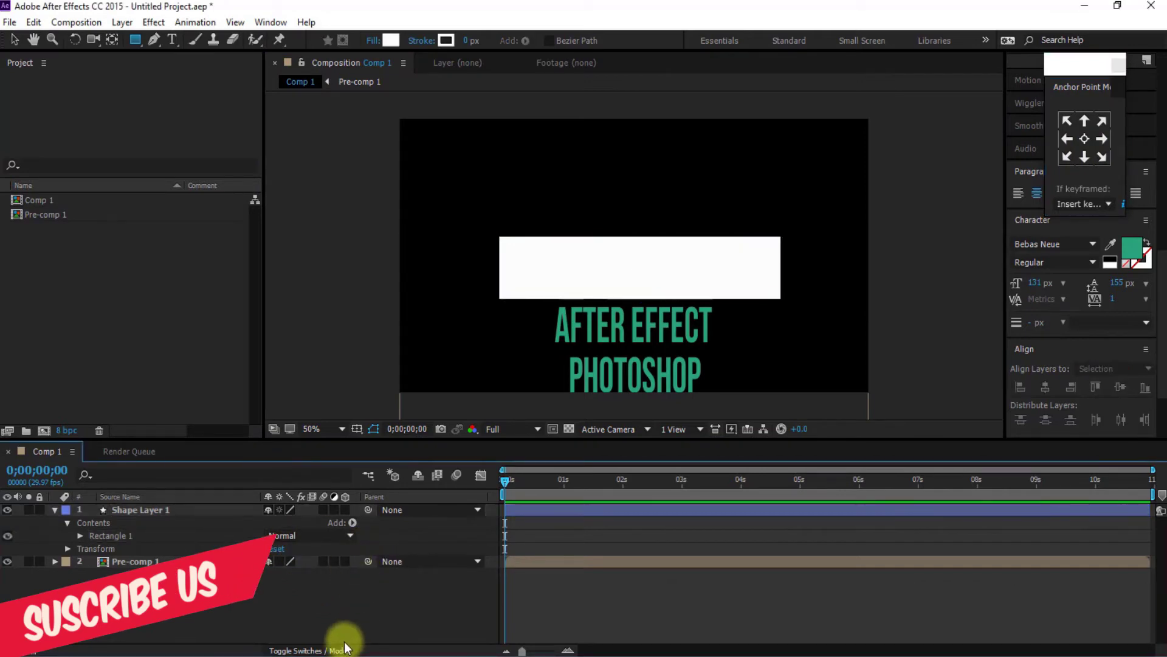
pyautogui.click(342, 650)
pyautogui.click(361, 562)
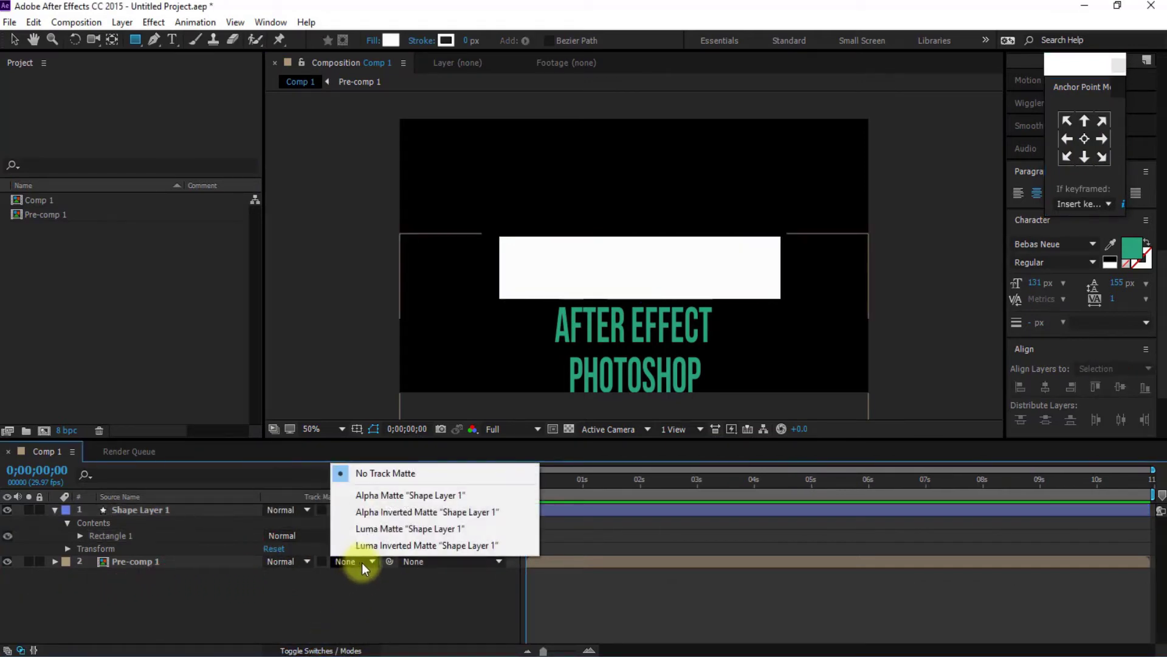
# Set Pre-comp 1's track matte to Shape Layer 1's alpha and nudge the rectangle slightly down
pyautogui.click(394, 500)
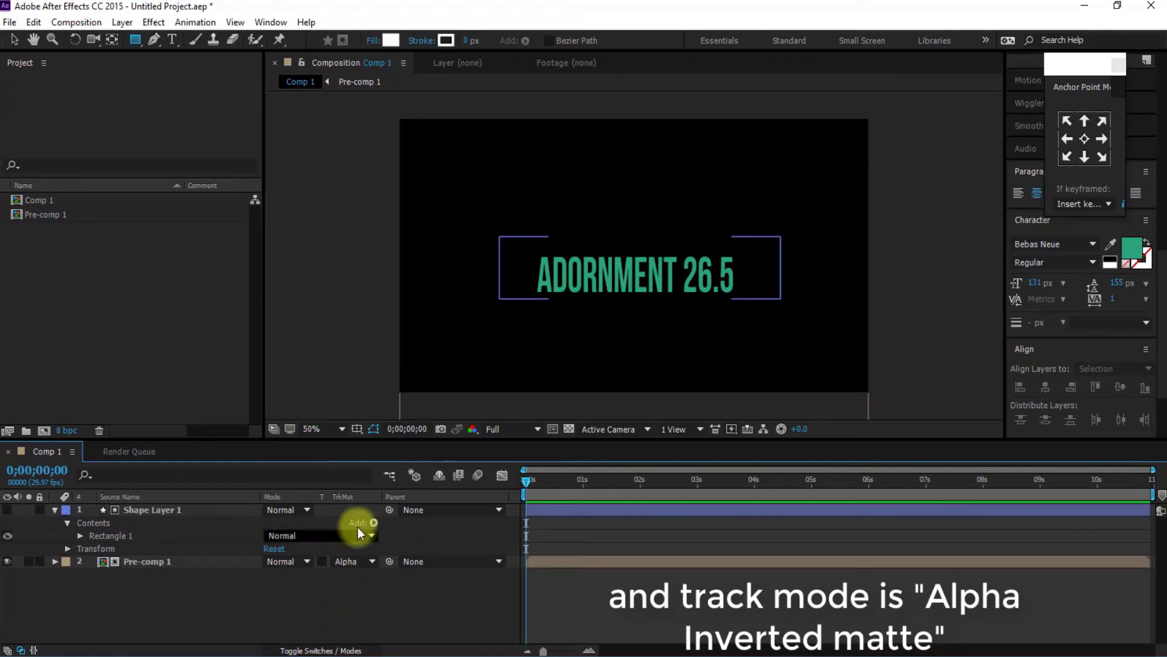
pyautogui.click(148, 546)
pyautogui.click(152, 509)
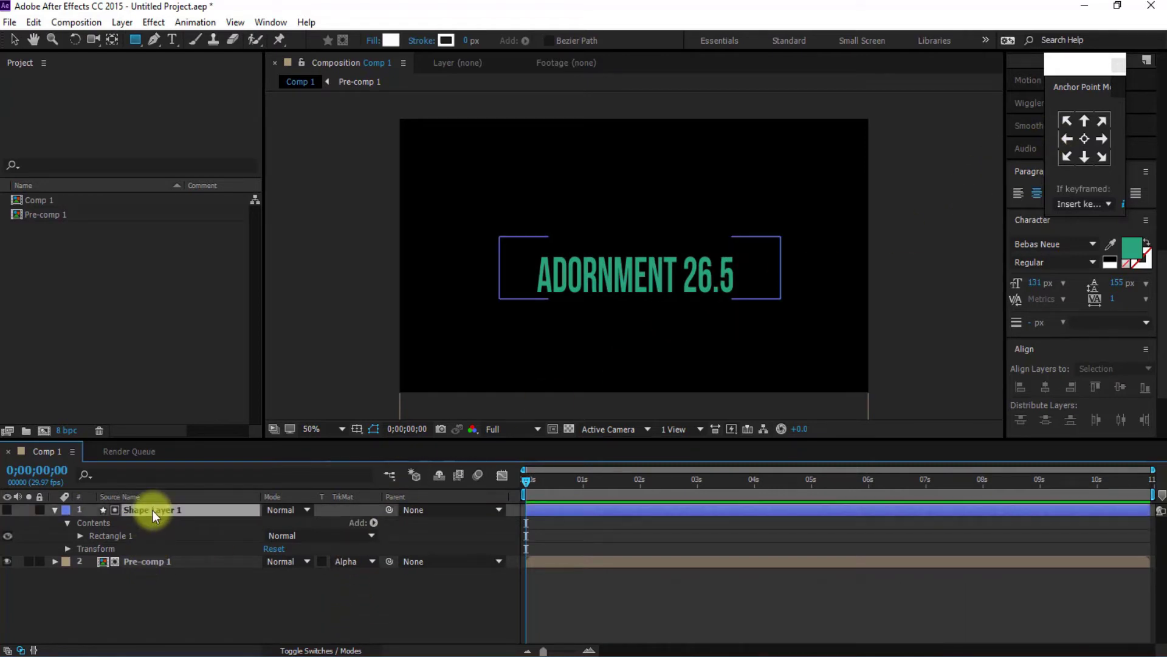
pyautogui.click(15, 40)
pyautogui.moveTo(644, 274); pyautogui.dragTo(647, 276)
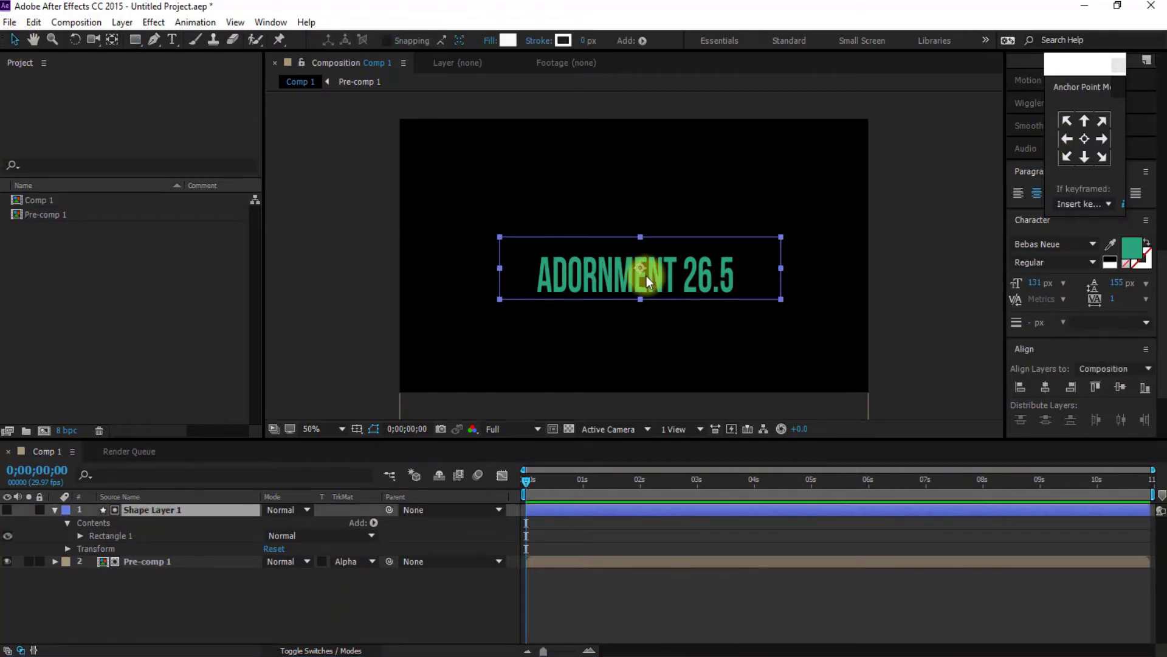
pyautogui.press('Down')
pyautogui.press('Down')
pyautogui.press('Down')
pyautogui.press('Down')
pyautogui.press('Down')
pyautogui.press('Down')
pyautogui.press('Down')
pyautogui.press('Down')
pyautogui.press('Down')
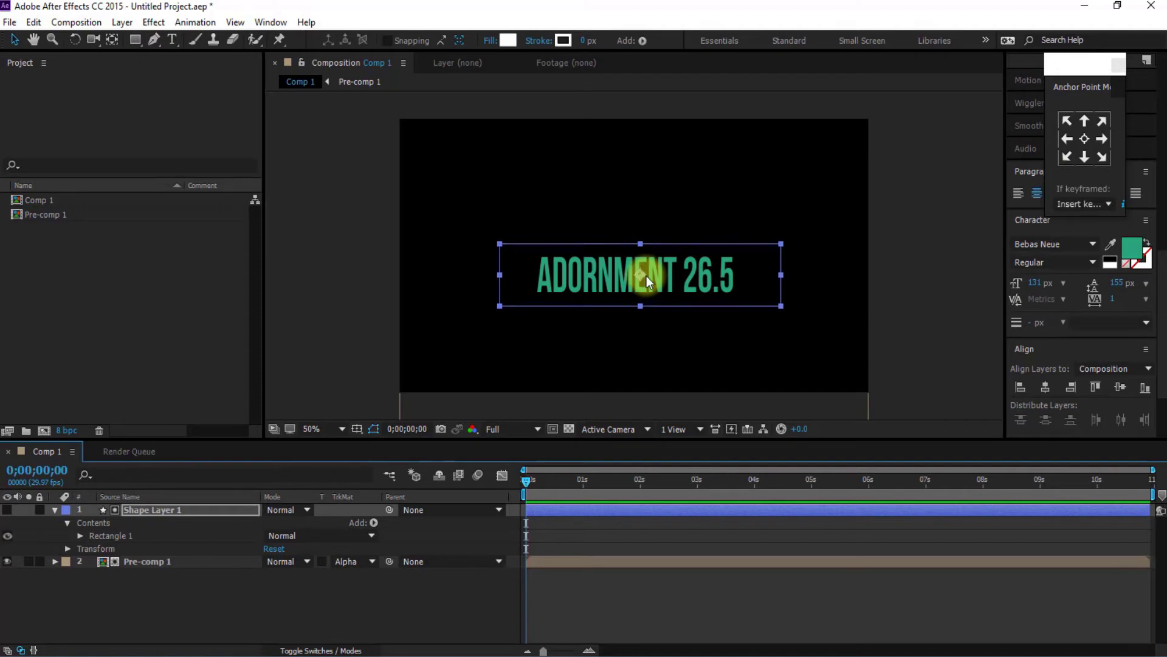
pyautogui.press('Down')
pyautogui.press('Down')
pyautogui.press('Down')
pyautogui.press('Up')
pyautogui.press('Up')
pyautogui.press('Up')
pyautogui.press('Up')
pyautogui.click(166, 563)
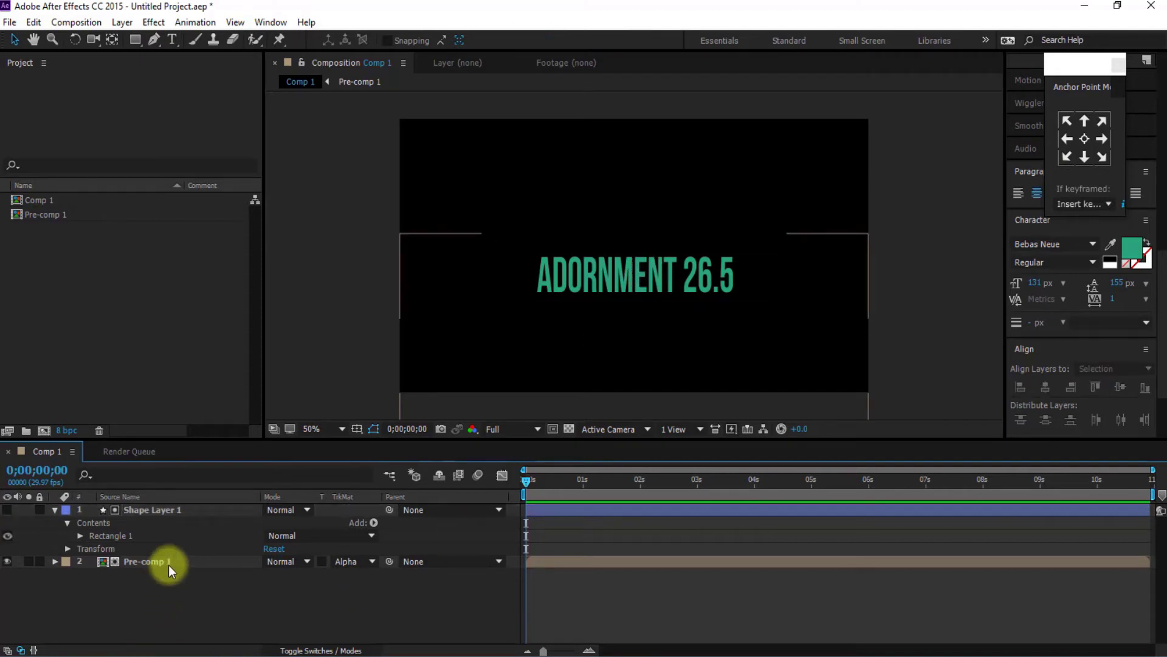
# Keyframe Pre-comp 1's Position at 1;00 and 1;02, then raise it to Y 530 at 1;28
pyautogui.press('p')
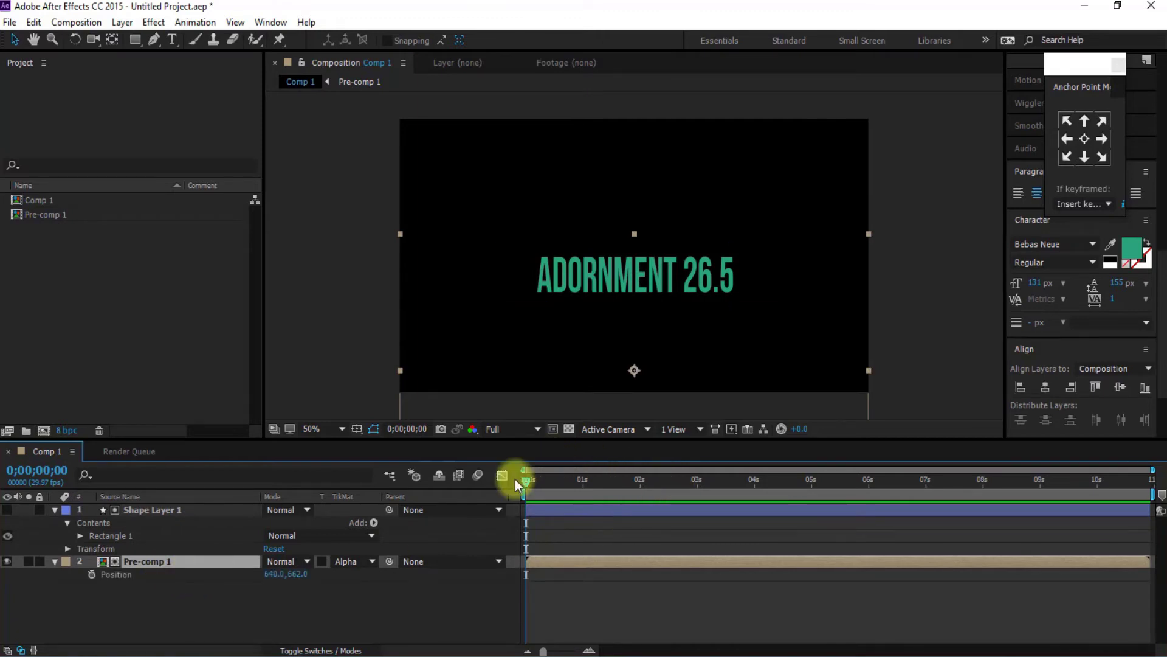
pyautogui.moveTo(526, 479); pyautogui.dragTo(582, 479)
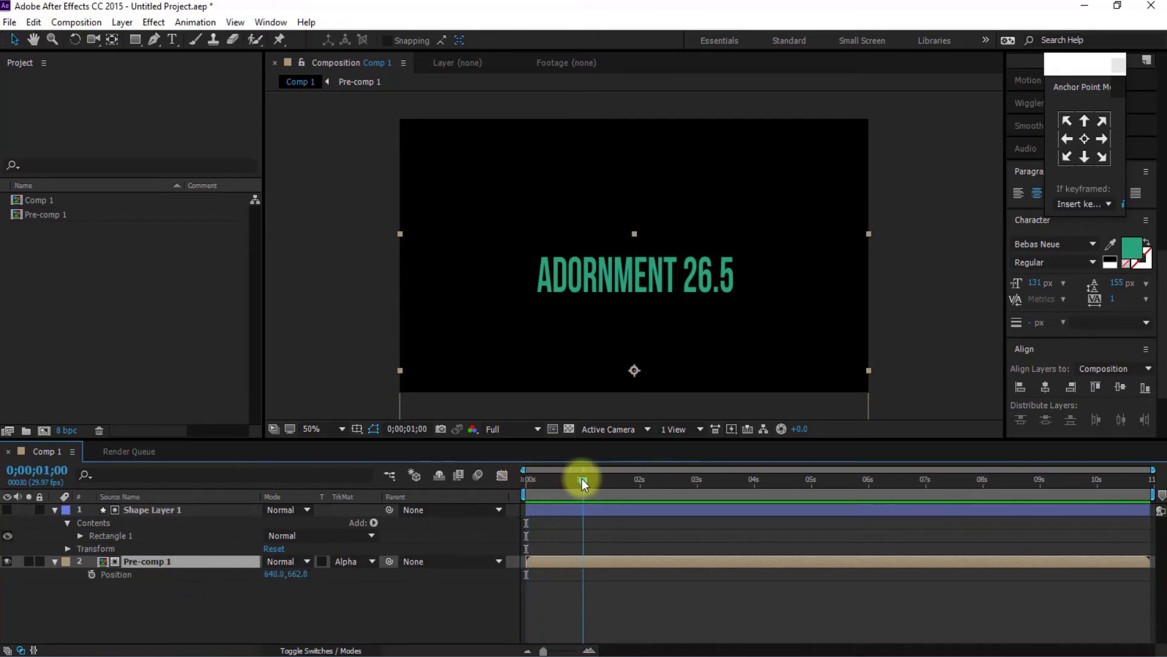
pyautogui.click(91, 574)
pyautogui.moveTo(585, 479); pyautogui.dragTo(589, 479)
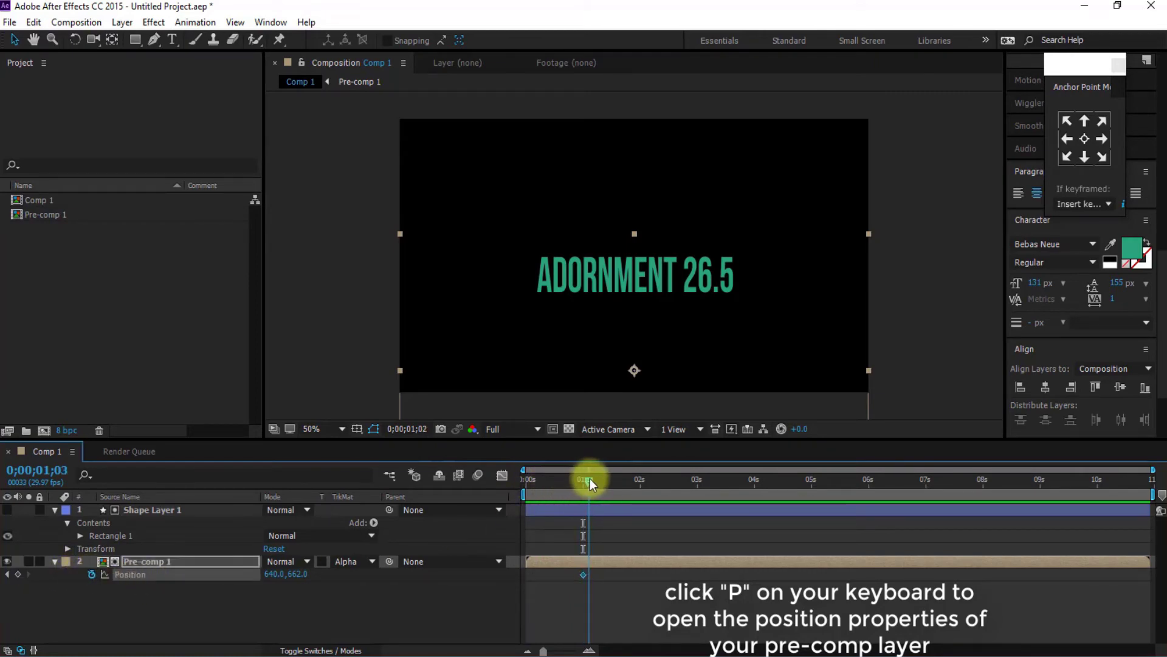
pyautogui.click(18, 574)
pyautogui.moveTo(593, 477); pyautogui.dragTo(636, 480)
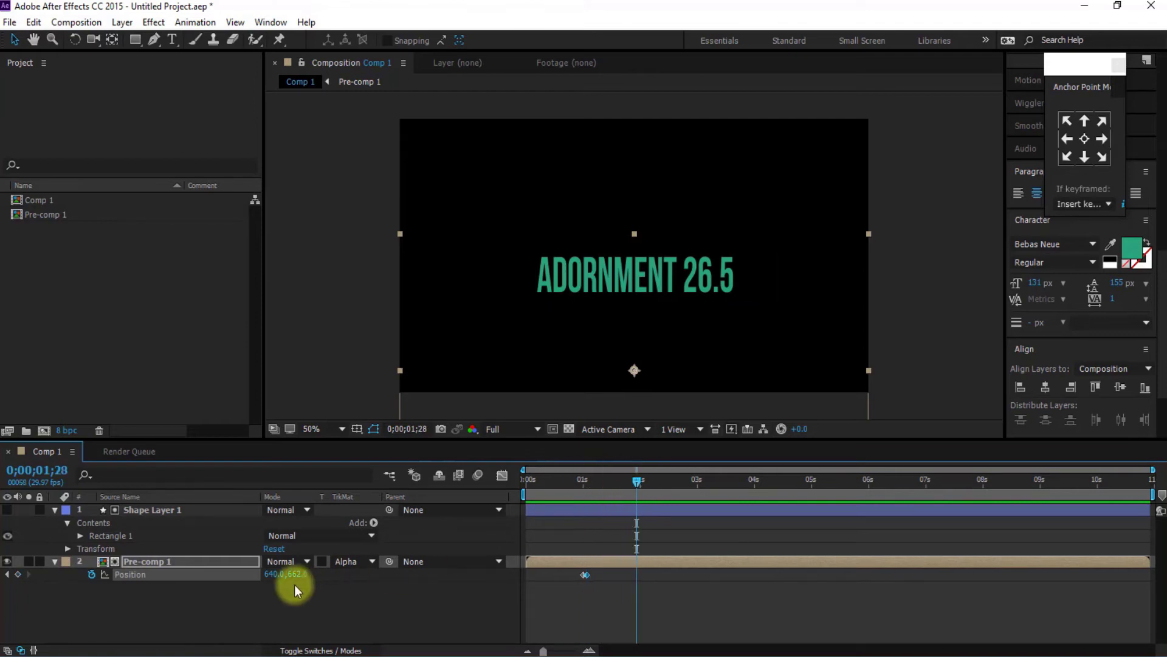
pyautogui.moveTo(298, 574); pyautogui.dragTo(169, 606)
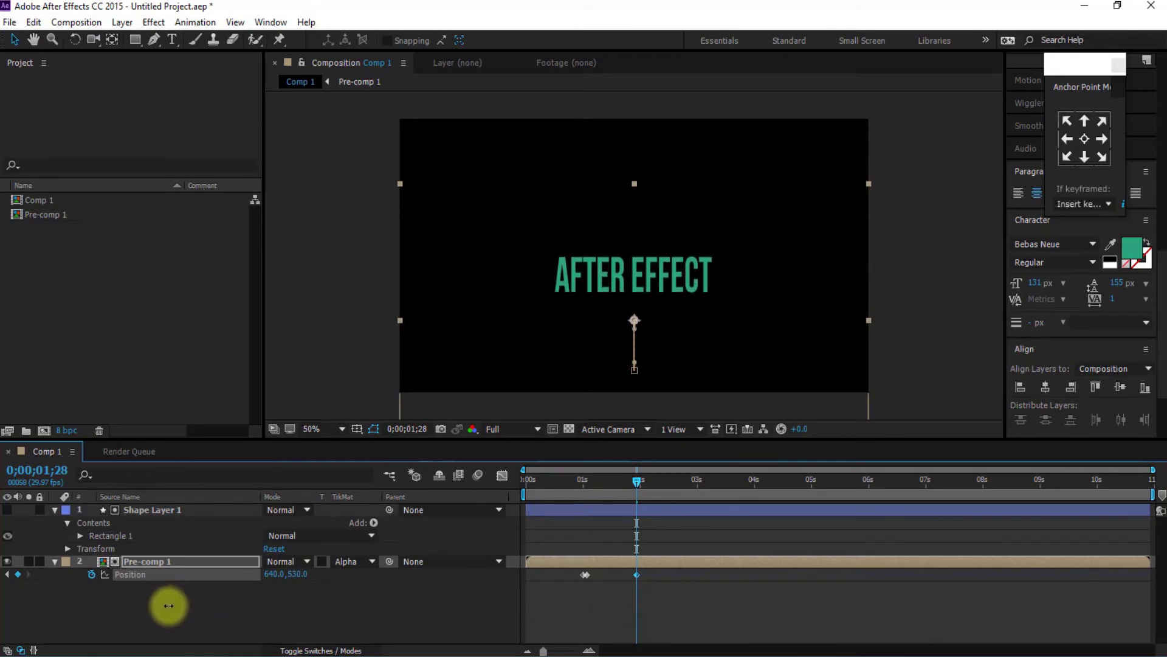
pyautogui.click(643, 480)
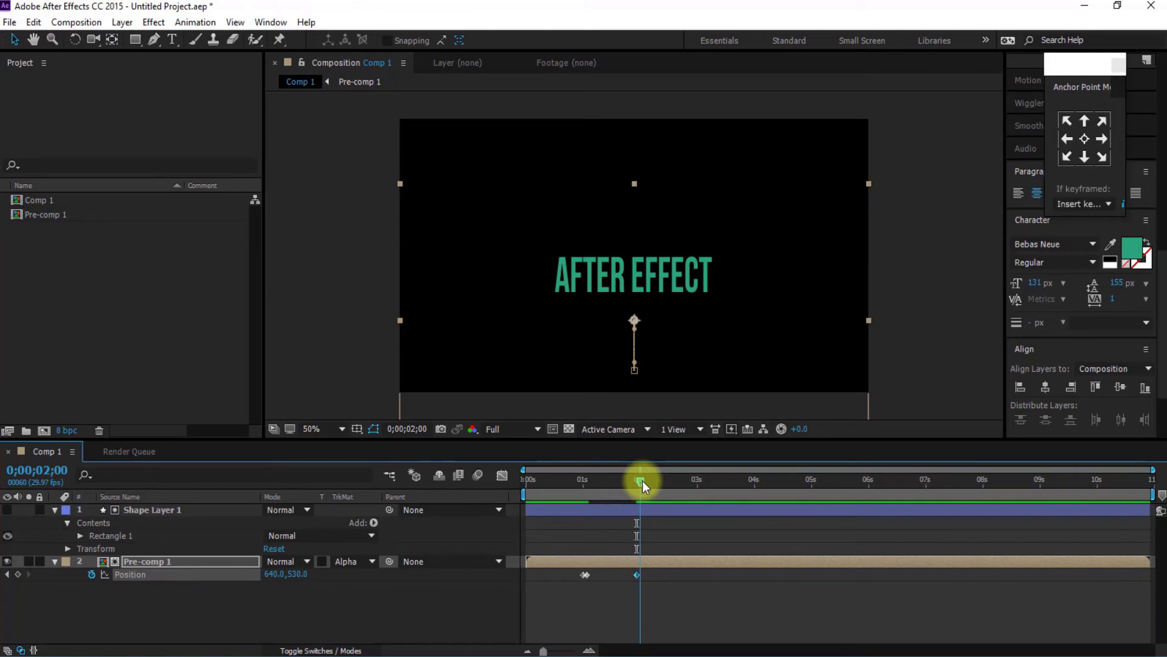
# Add a hold Position keyframe at 2 seconds, then raise the text to PHOTOSHOP (Y 396) near 3 seconds
pyautogui.click(588, 638)
pyautogui.click(588, 650)
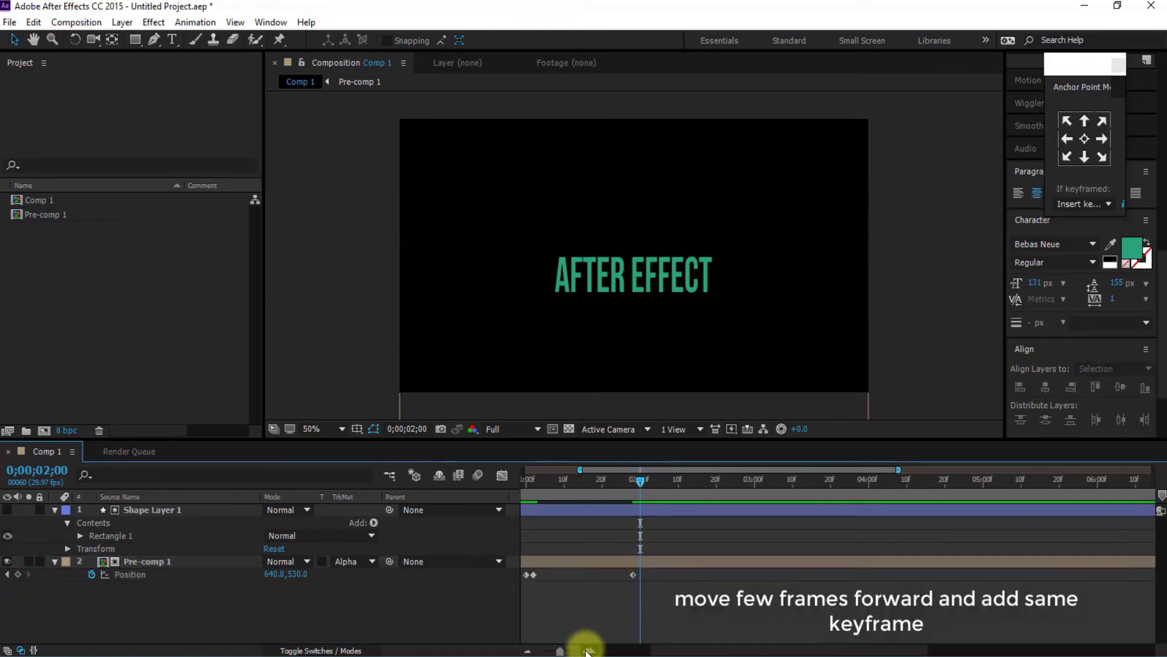
pyautogui.click(17, 574)
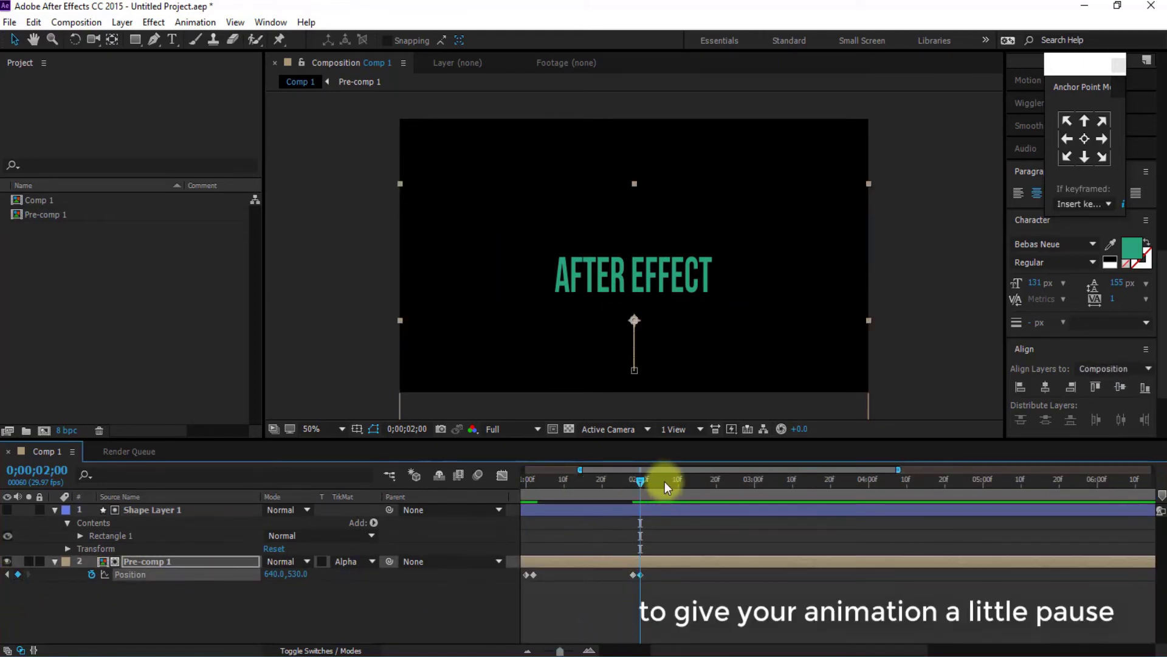
pyautogui.moveTo(651, 479)
pyautogui.mouseDown()
pyautogui.moveTo(719, 480)
pyautogui.moveTo(594, 471)
pyautogui.mouseUp()
pyautogui.press('-')
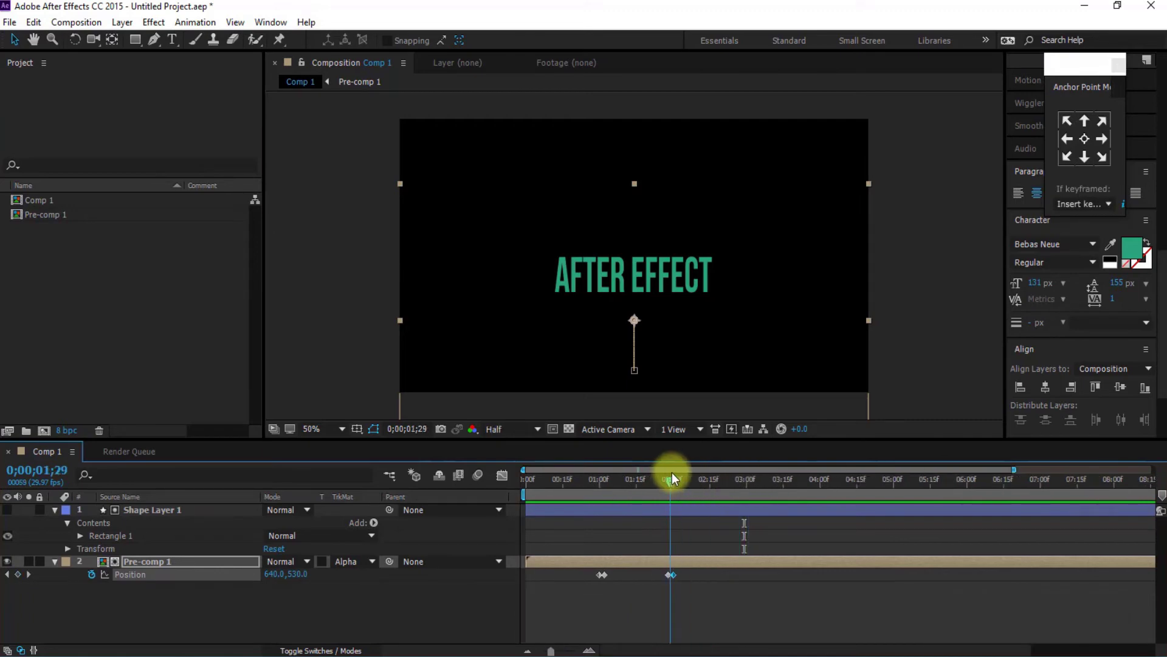
pyautogui.moveTo(603, 470); pyautogui.dragTo(744, 479)
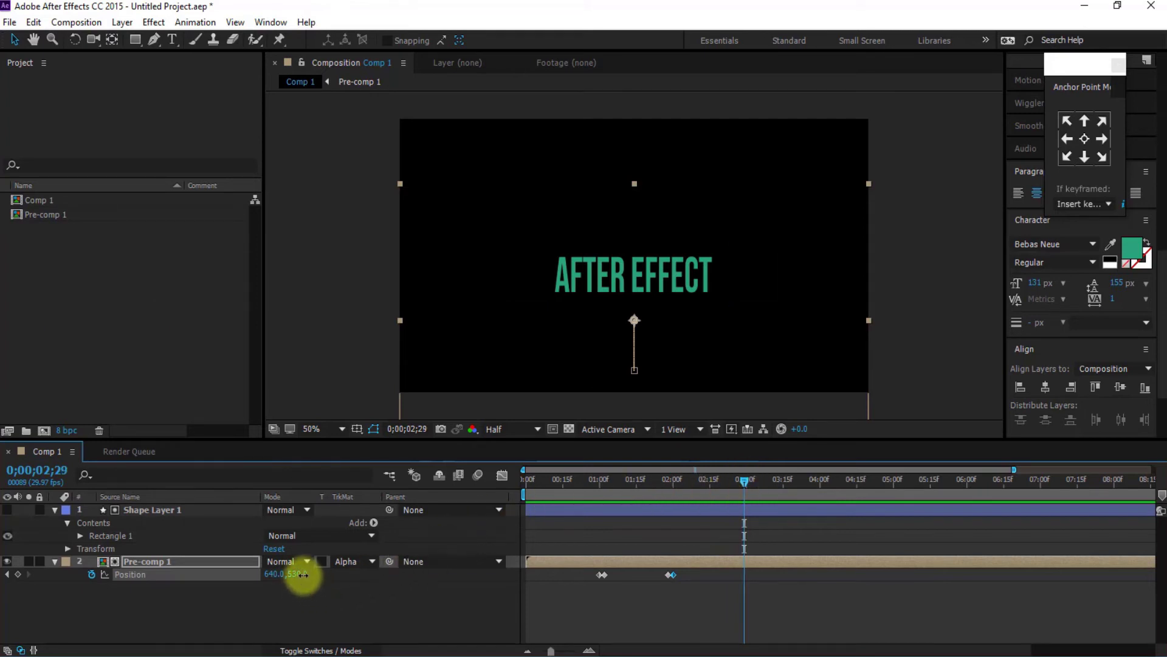
pyautogui.moveTo(303, 574); pyautogui.dragTo(199, 581)
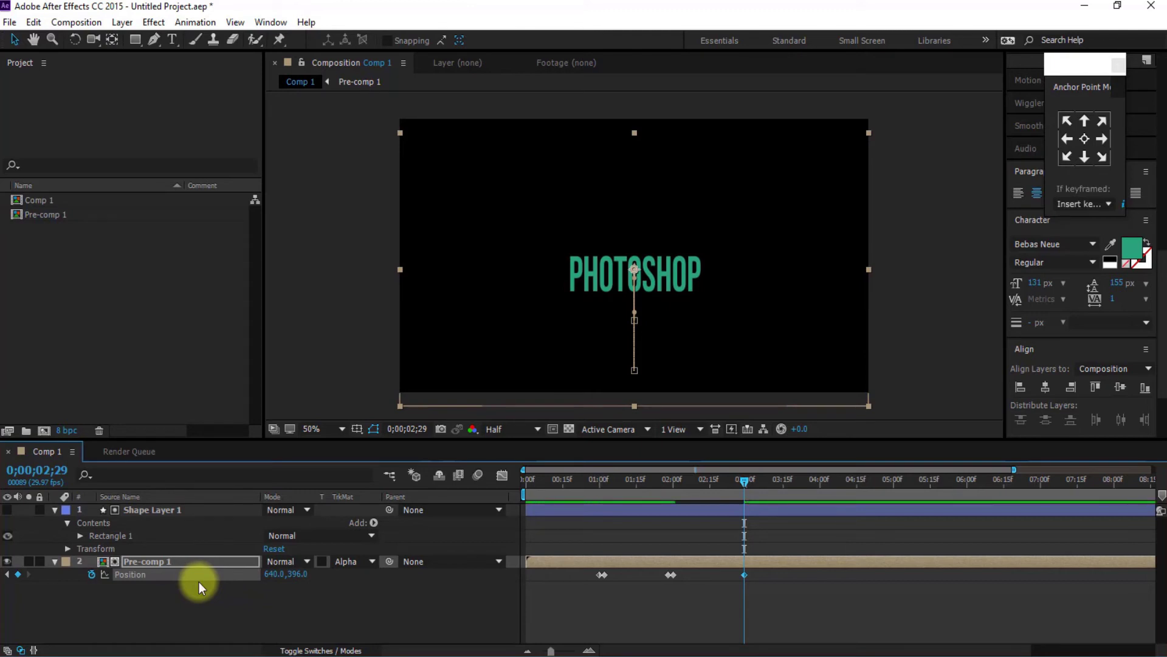
# Raise the text to CINEMA 4D (Y 263) at 4 seconds and add a hold keyframe two frames later
pyautogui.press('pagedown')
pyautogui.press('pagedown')
pyautogui.press('pagedown')
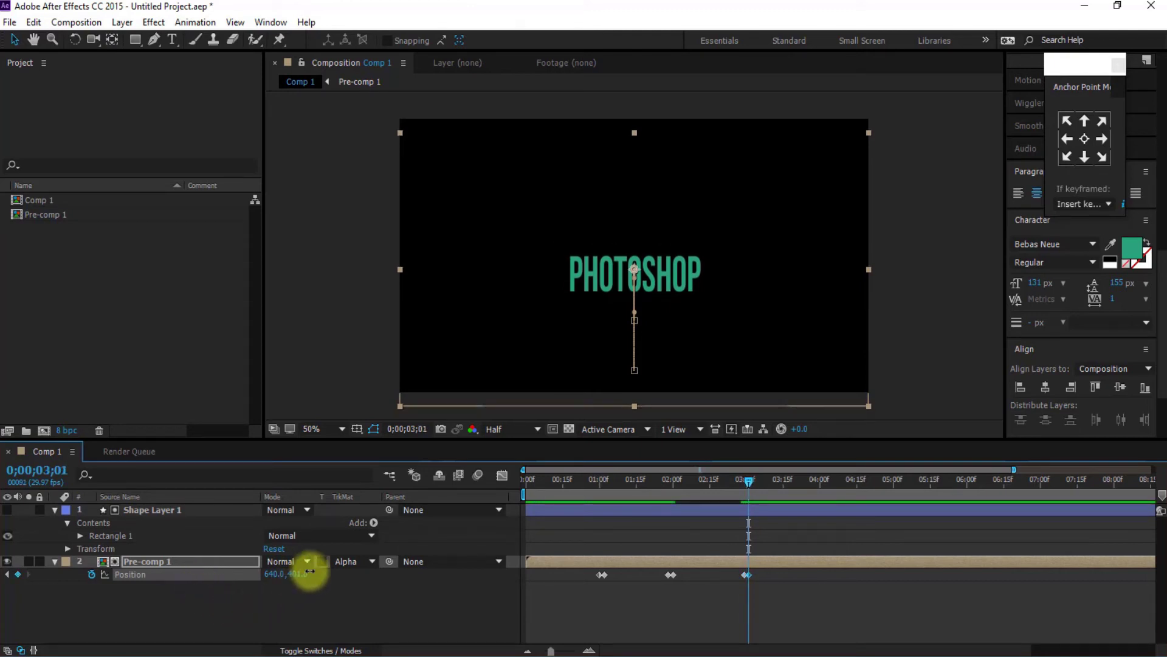
pyautogui.moveTo(301, 573); pyautogui.dragTo(307, 572)
pyautogui.hotkey('ctrl', 'z')
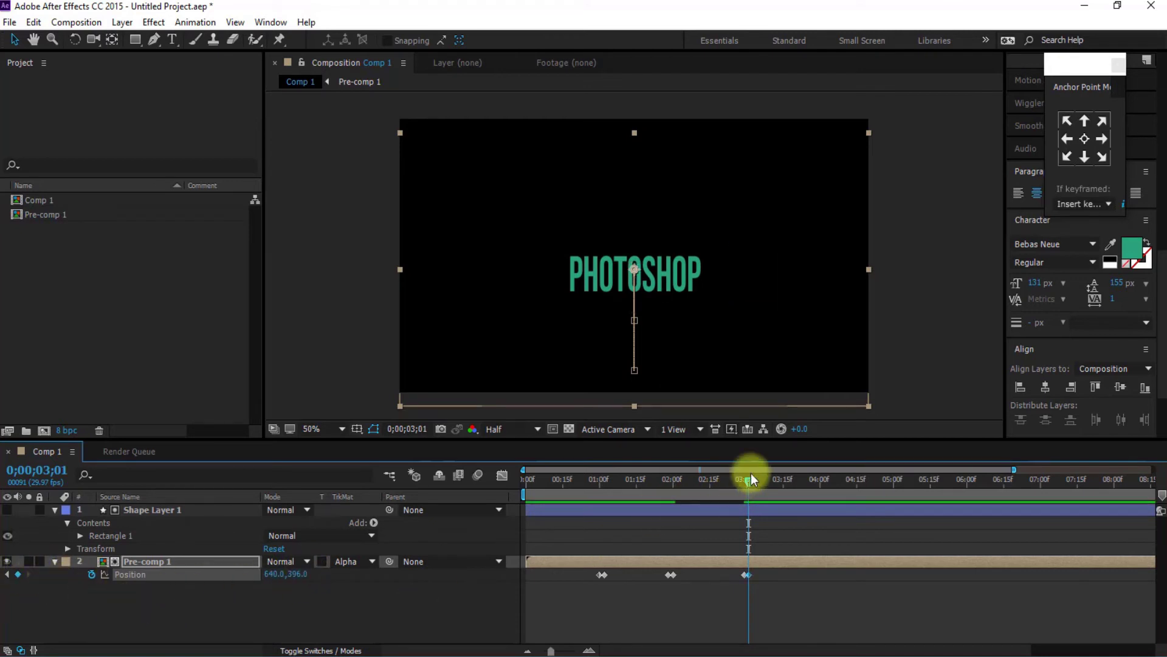
pyautogui.moveTo(752, 477); pyautogui.dragTo(820, 479)
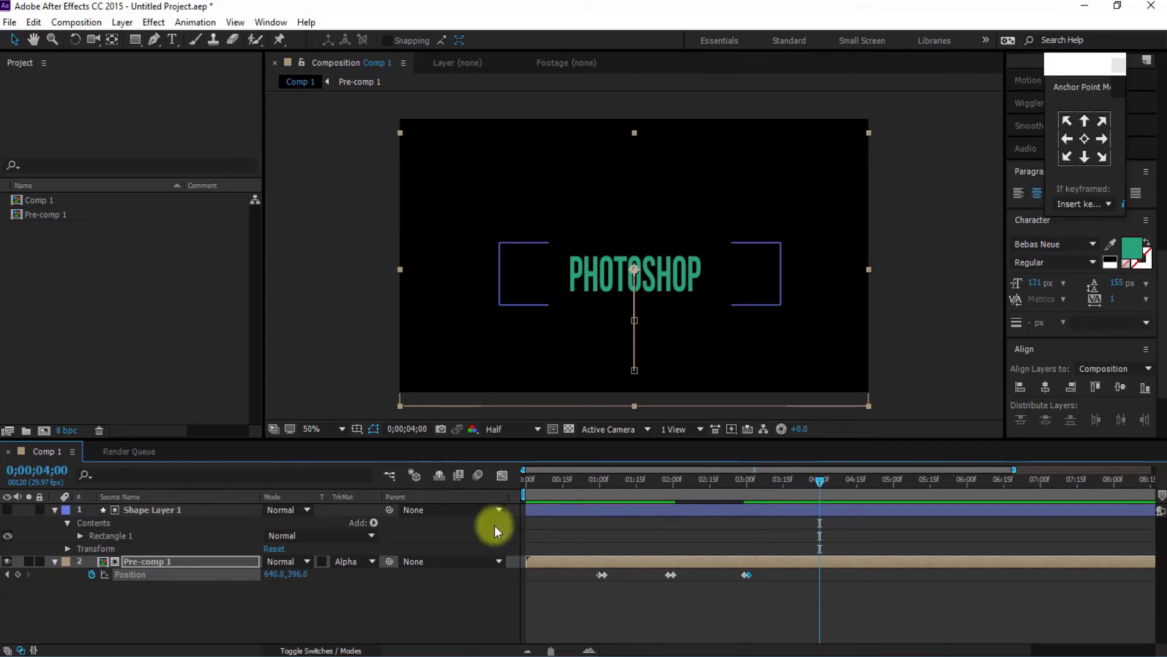
pyautogui.moveTo(298, 574); pyautogui.dragTo(177, 594)
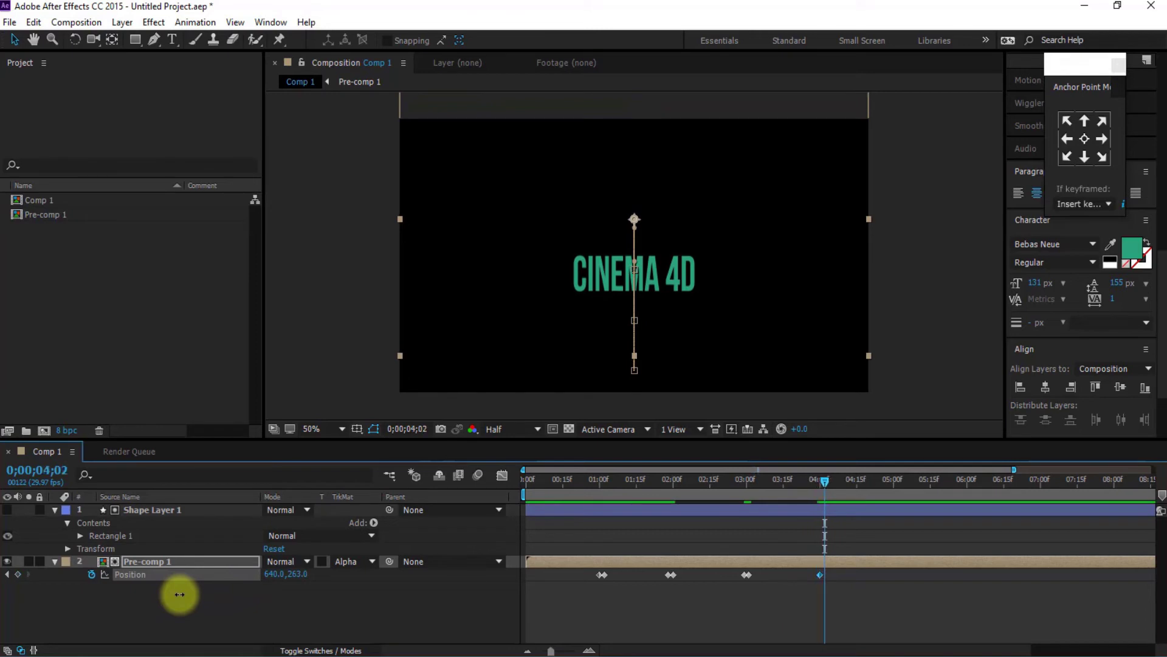
pyautogui.click(17, 574)
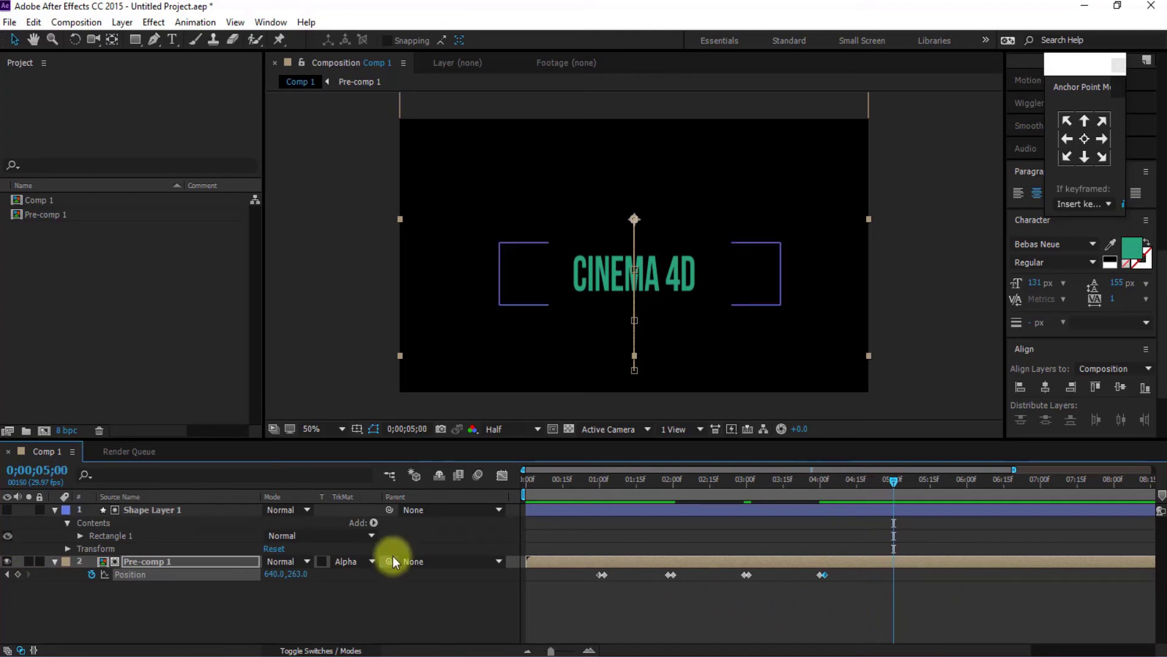
# Raise the text to TUTORIAL (Y 132) at 5 seconds, with a hold keyframe at 5;02
pyautogui.moveTo(292, 575); pyautogui.dragTo(187, 585)
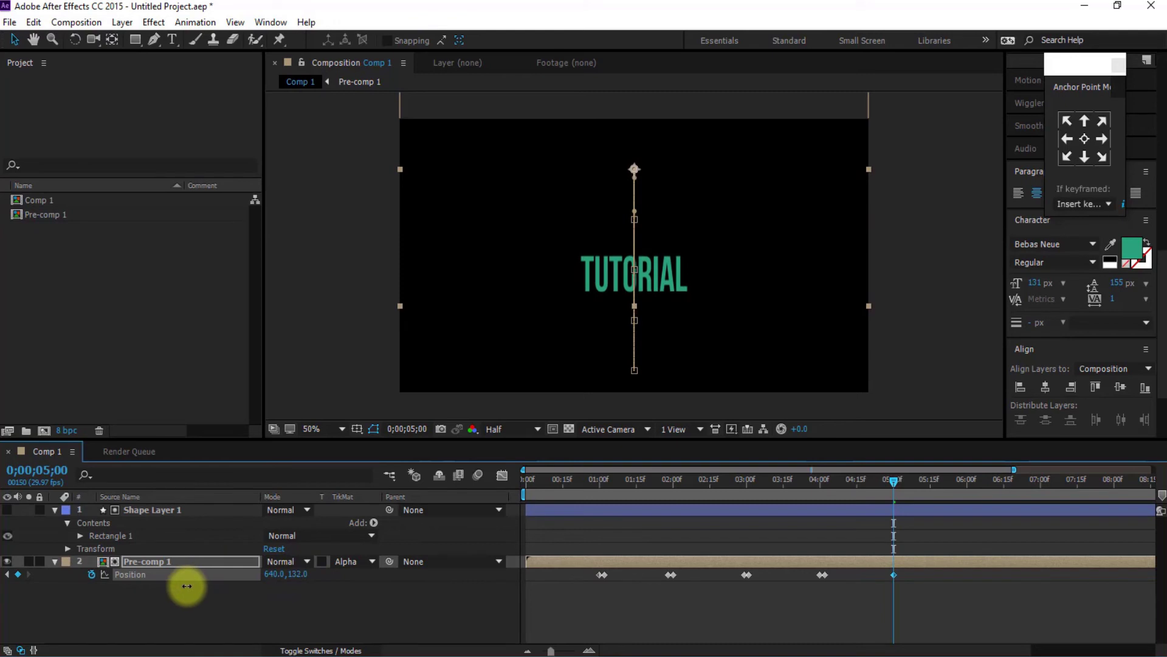
pyautogui.press('pagedown')
pyautogui.press('pagedown')
pyautogui.click(17, 574)
pyautogui.moveTo(861, 491); pyautogui.dragTo(494, 540)
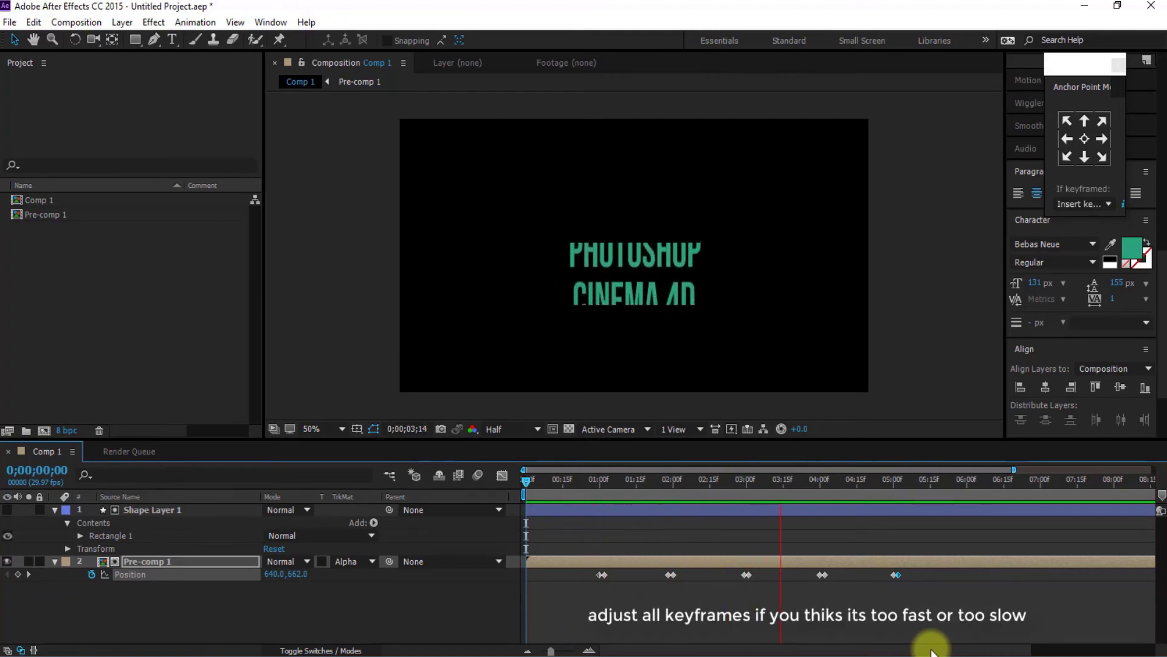
# Shift each of Pre-comp 1's later Position keyframes a few frames to the right
pyautogui.press('space')
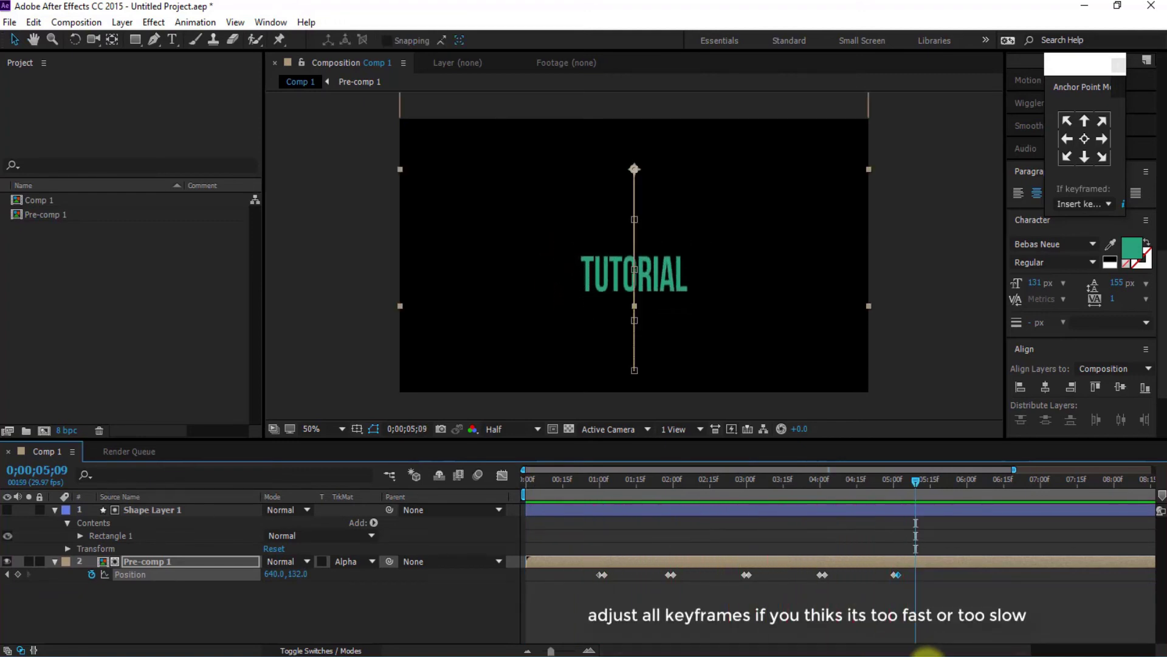
pyautogui.scroll(2, 613, 599)
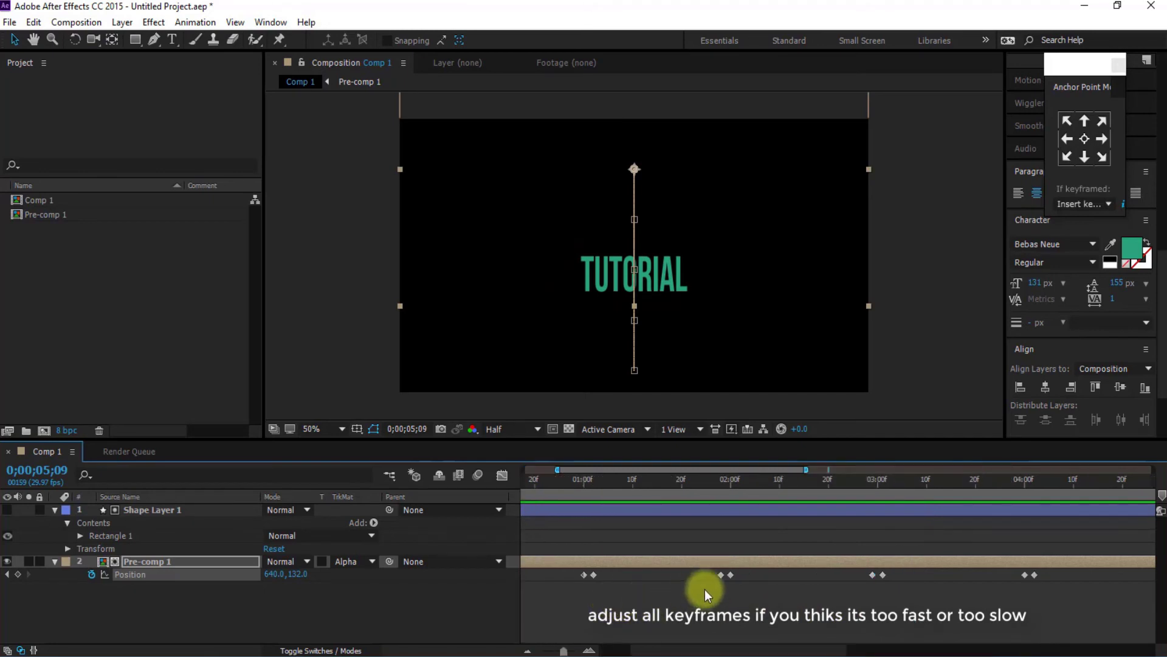
pyautogui.moveTo(731, 574); pyautogui.dragTo(737, 574)
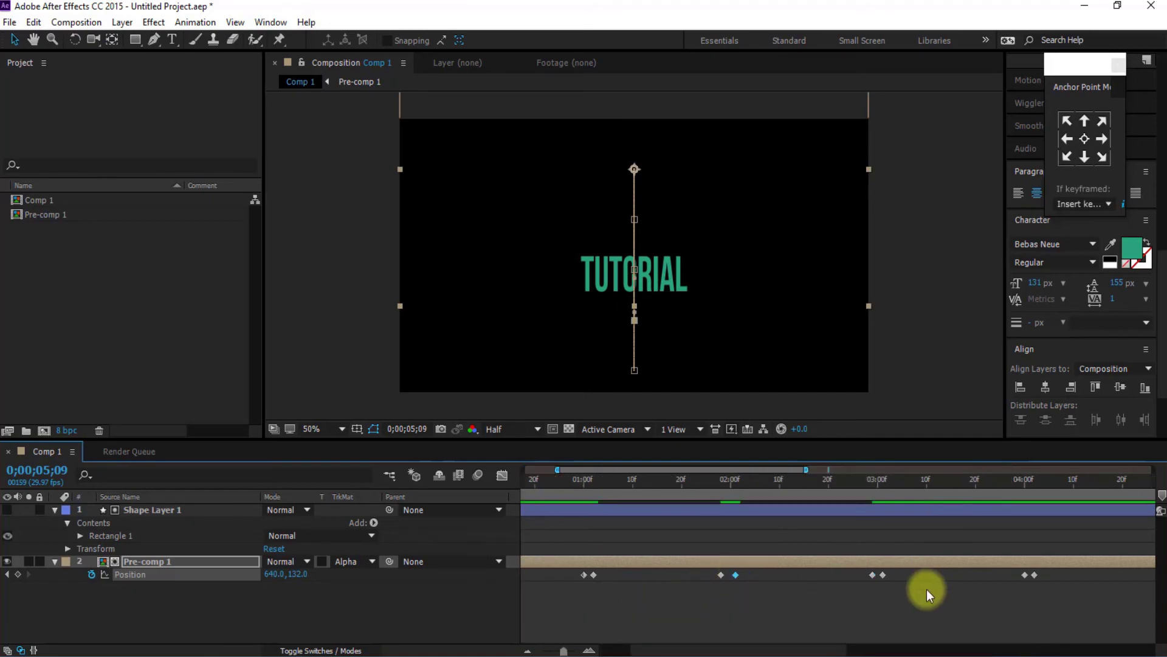
pyautogui.moveTo(891, 574); pyautogui.dragTo(896, 574)
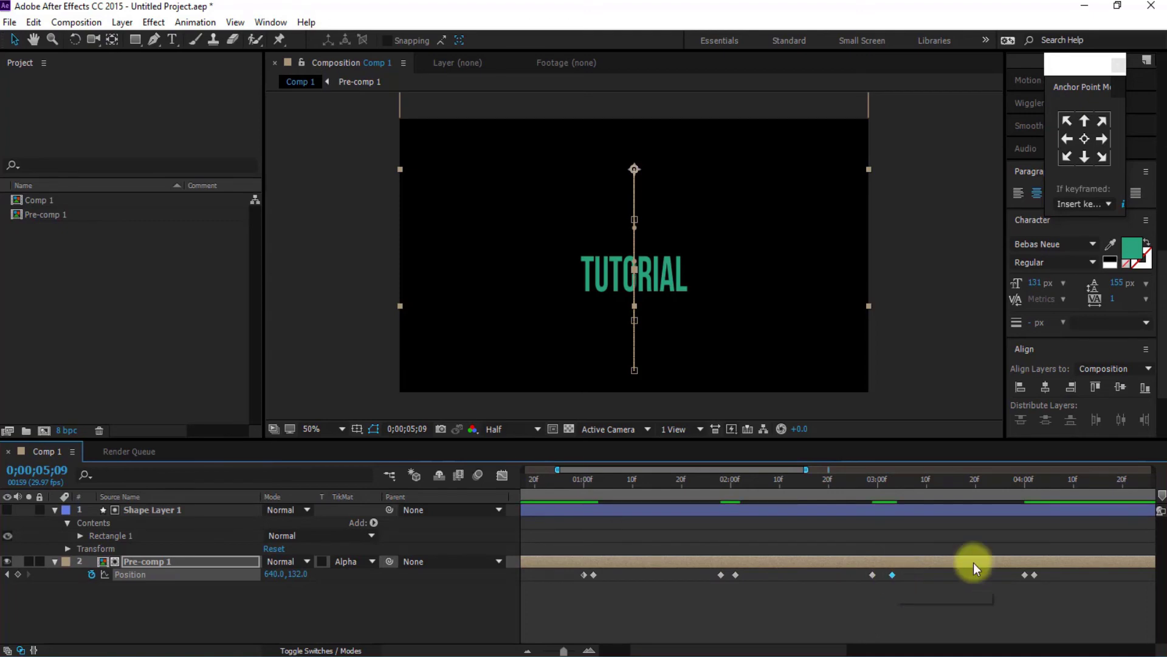
pyautogui.moveTo(1041, 575); pyautogui.dragTo(1045, 575)
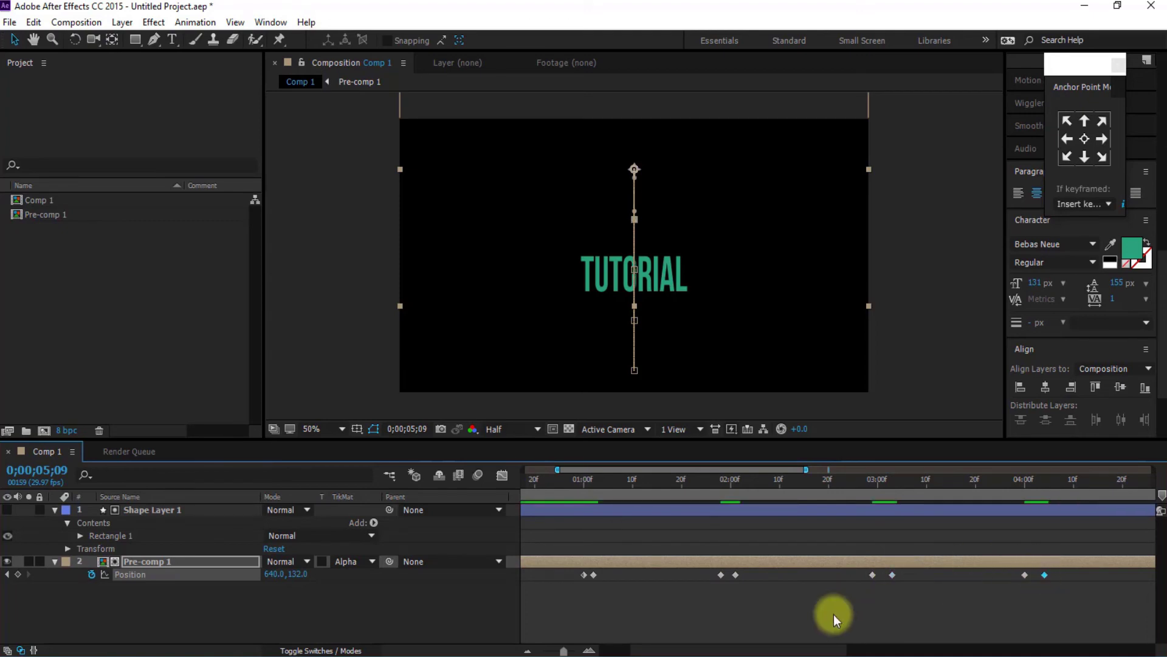
pyautogui.moveTo(719, 651); pyautogui.dragTo(863, 649)
pyautogui.click(752, 574)
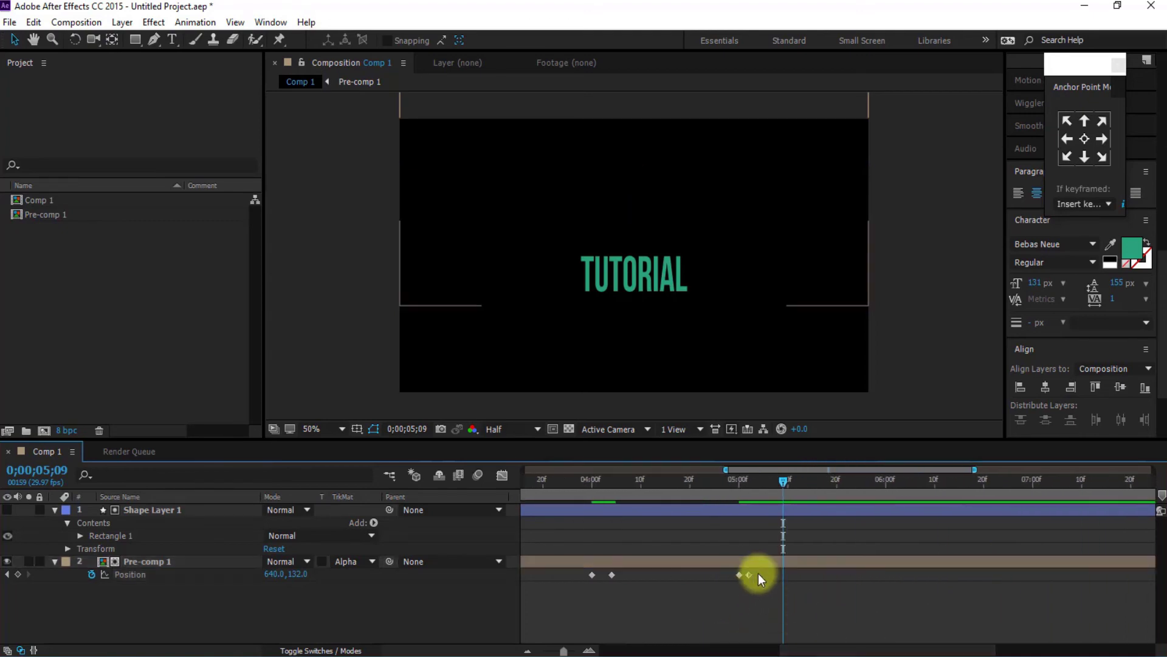
pyautogui.moveTo(749, 574); pyautogui.dragTo(759, 574)
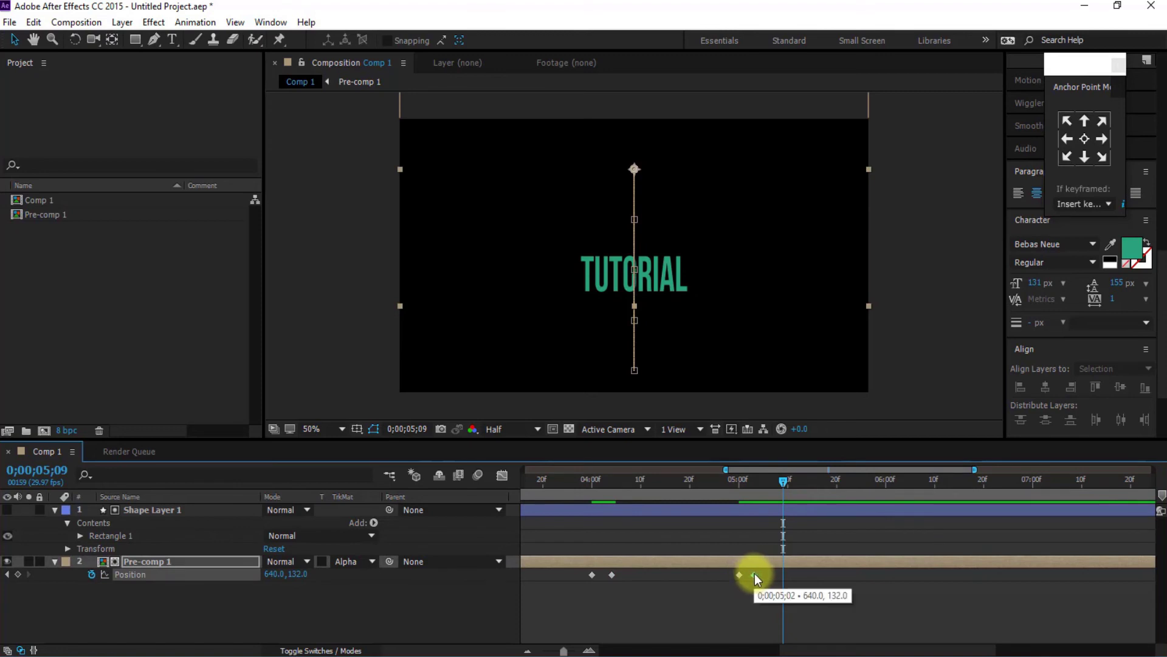
# Zoom the timeline out to full duration, end the work area near 6 seconds, and preview
pyautogui.moveTo(822, 649); pyautogui.dragTo(531, 650)
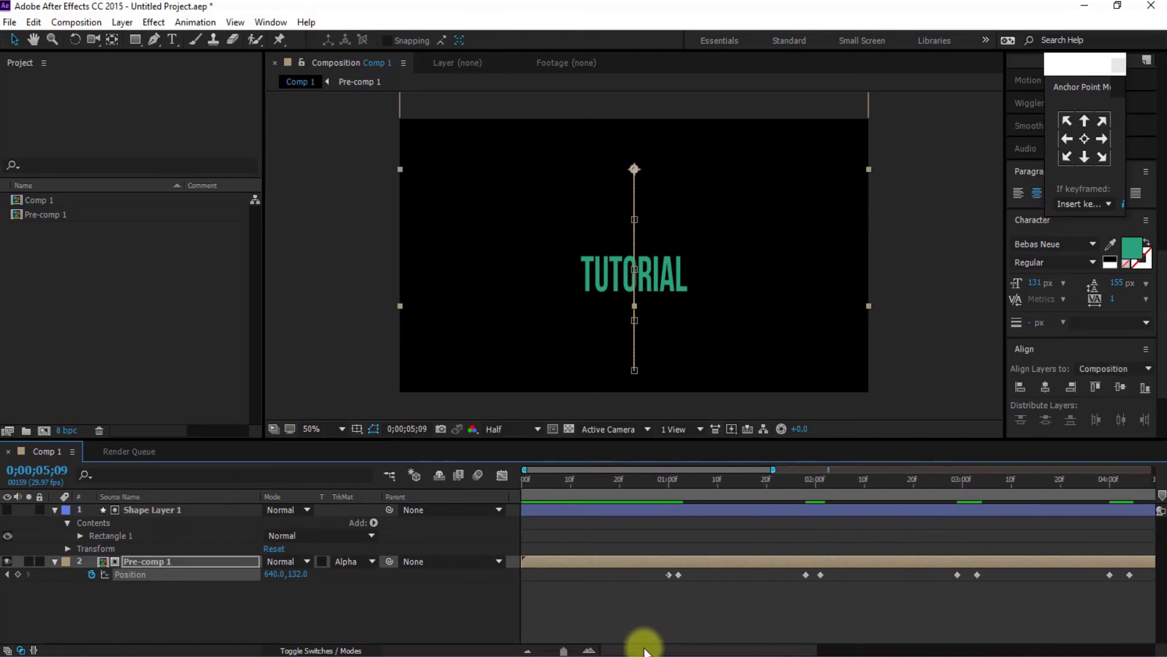
pyautogui.click(529, 650)
pyautogui.click(528, 651)
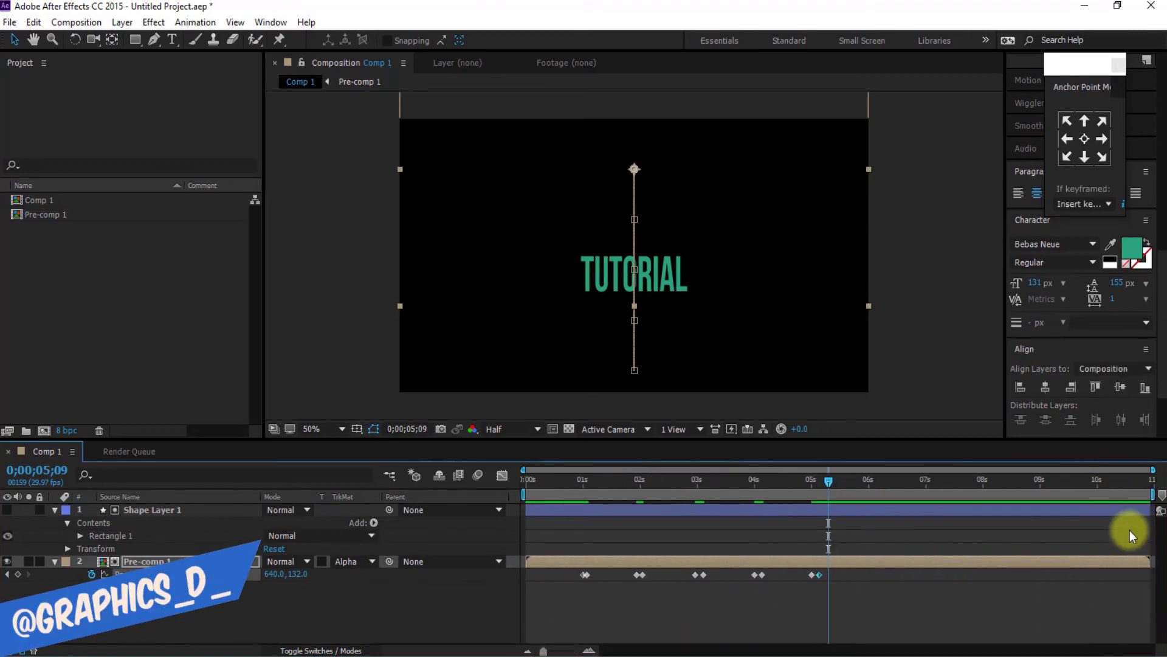
pyautogui.moveTo(1153, 494); pyautogui.dragTo(865, 494)
pyautogui.press('space')
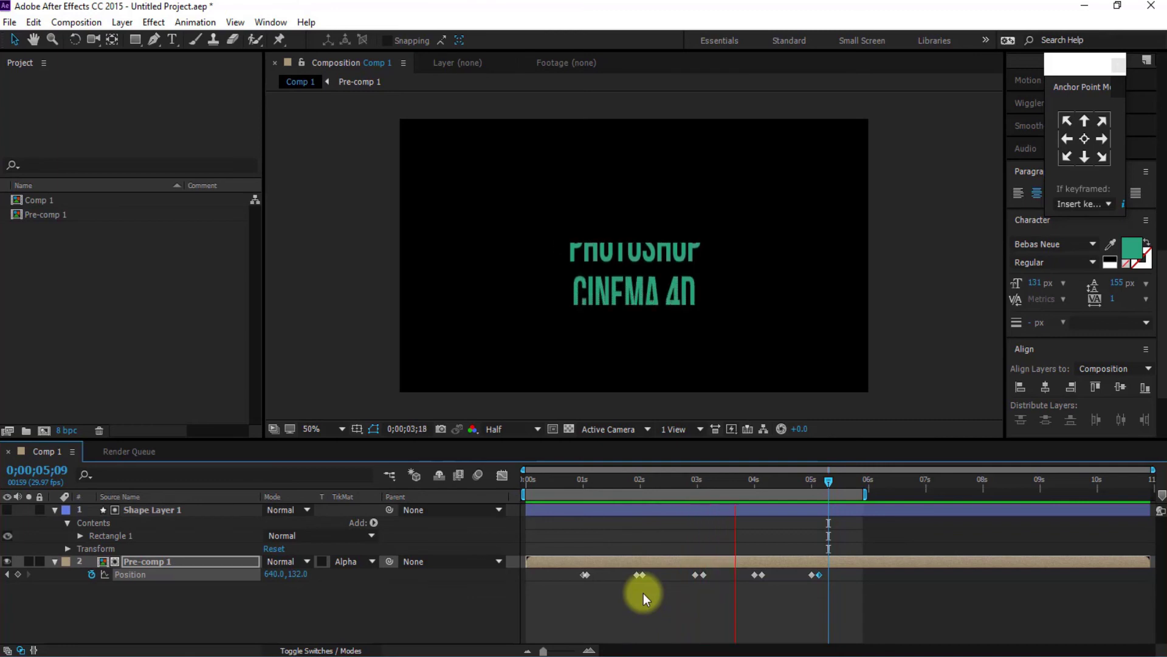
# Marquee-select all of Pre-comp 1's Position keyframes on the timeline
pyautogui.scroll(5, 644, 593)
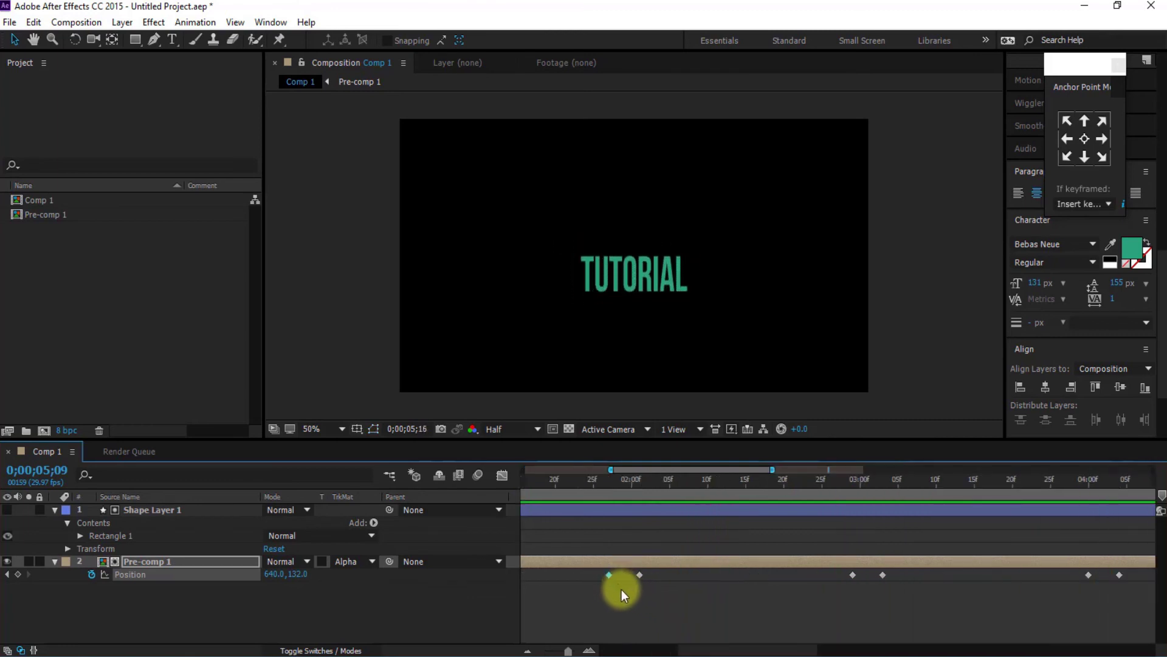
pyautogui.scroll(-5, 622, 589)
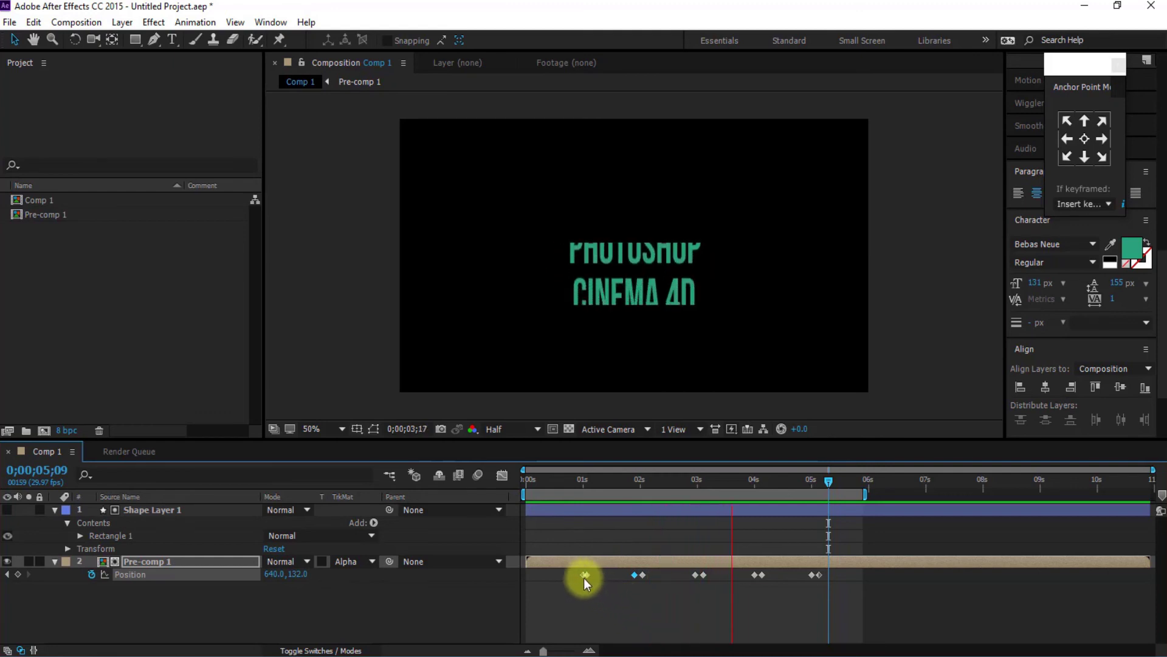
pyautogui.moveTo(589, 578)
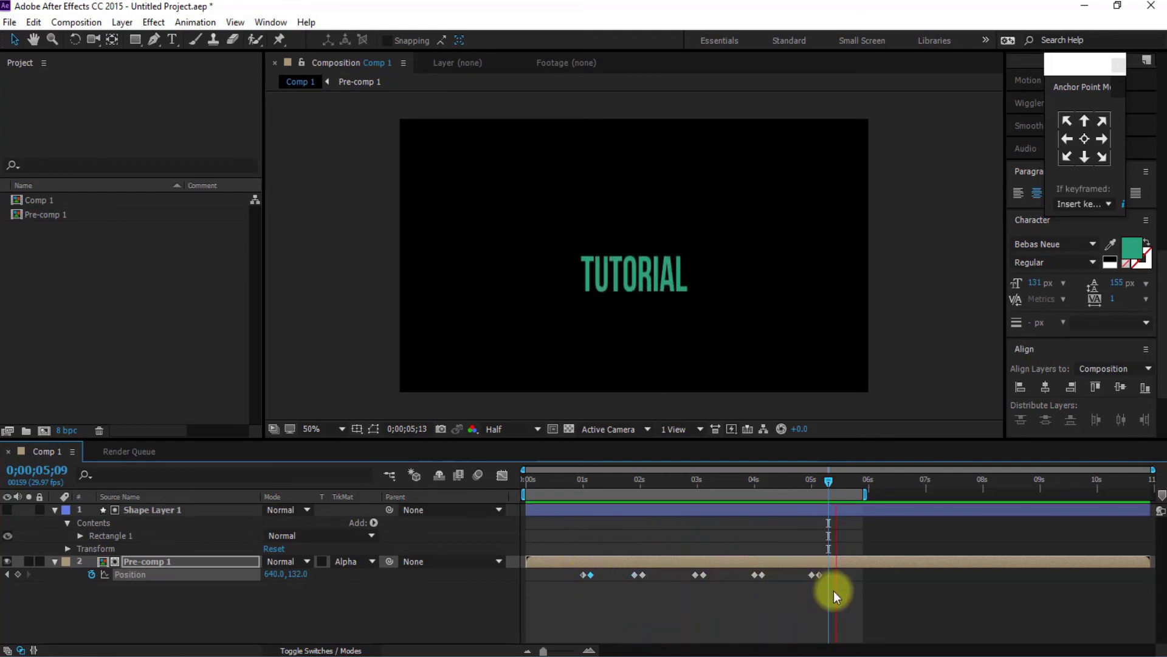
pyautogui.moveTo(833, 591); pyautogui.dragTo(552, 557)
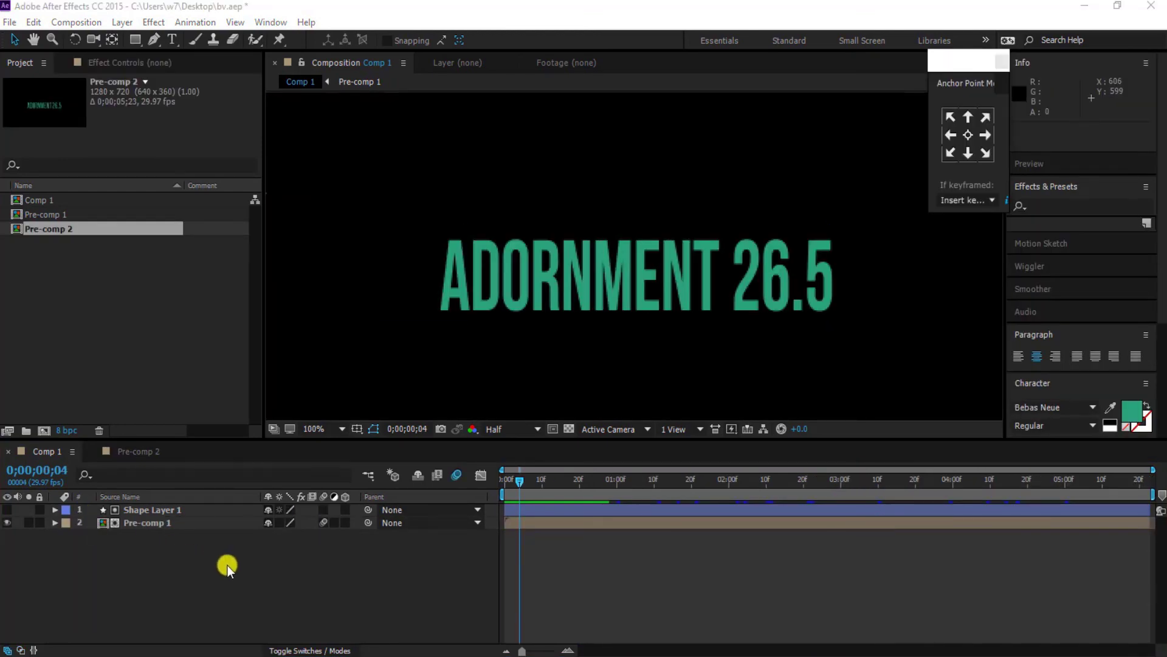
# Pre-compose Shape Layer 1 and Pre-comp 1 into Pre-comp 3, then duplicate that layer with Ctrl+D
pyautogui.click(169, 510)
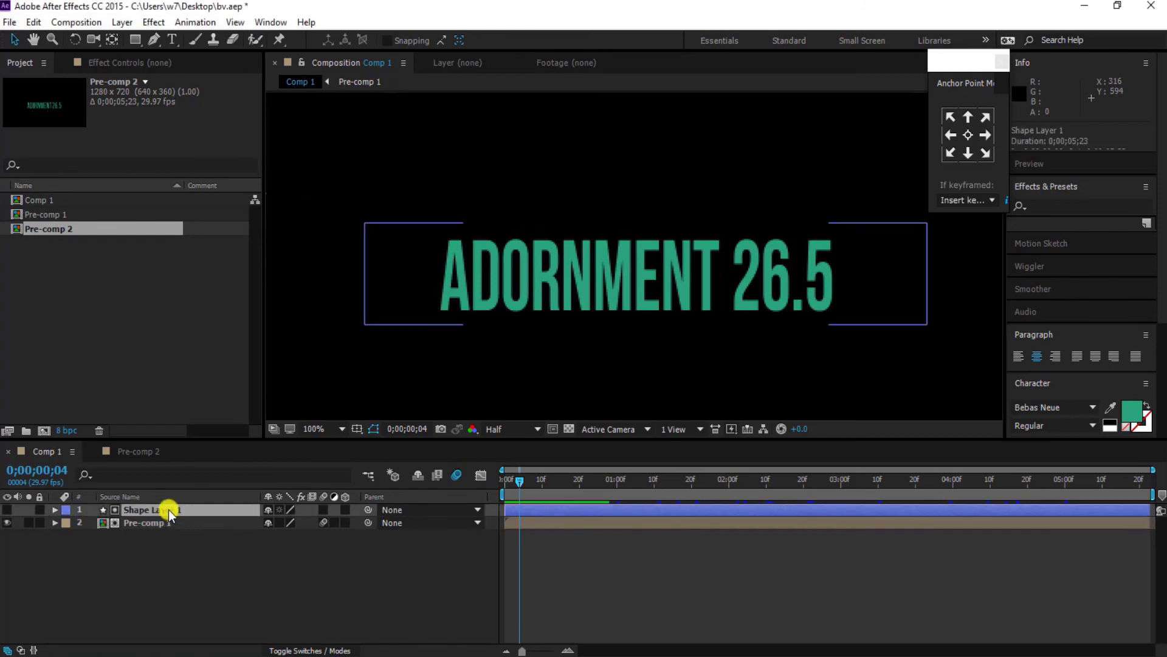
pyautogui.keyDown('shift'); pyautogui.click(167, 520); pyautogui.keyUp('shift')
pyautogui.rightClick(166, 520)
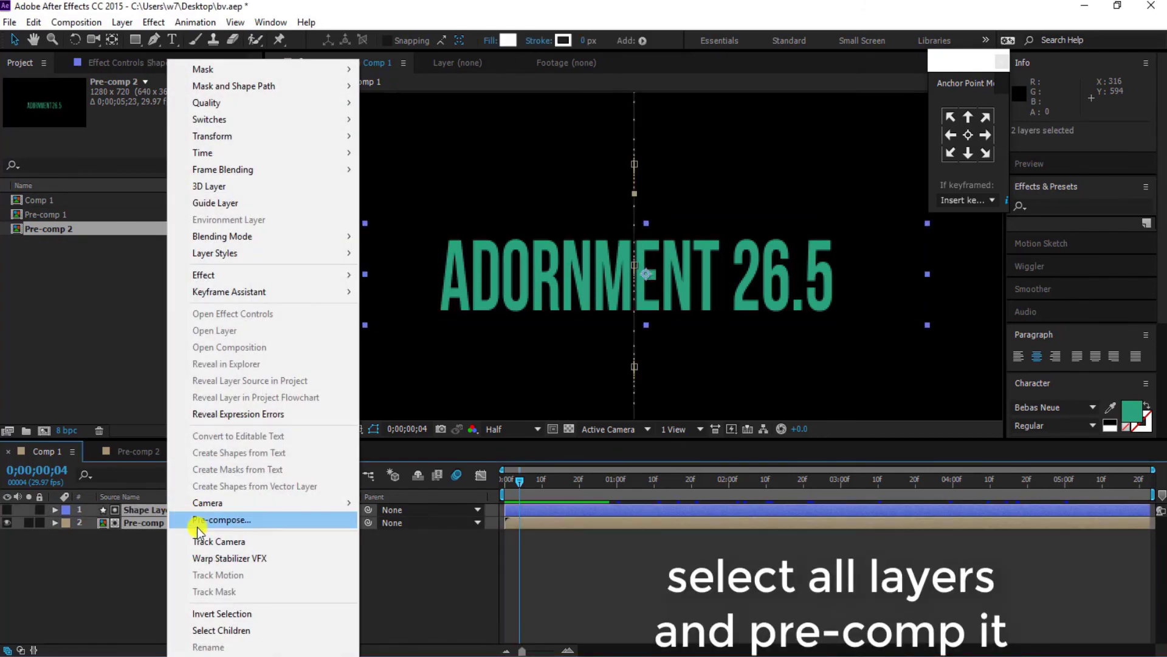
pyautogui.click(198, 525)
pyautogui.click(609, 417)
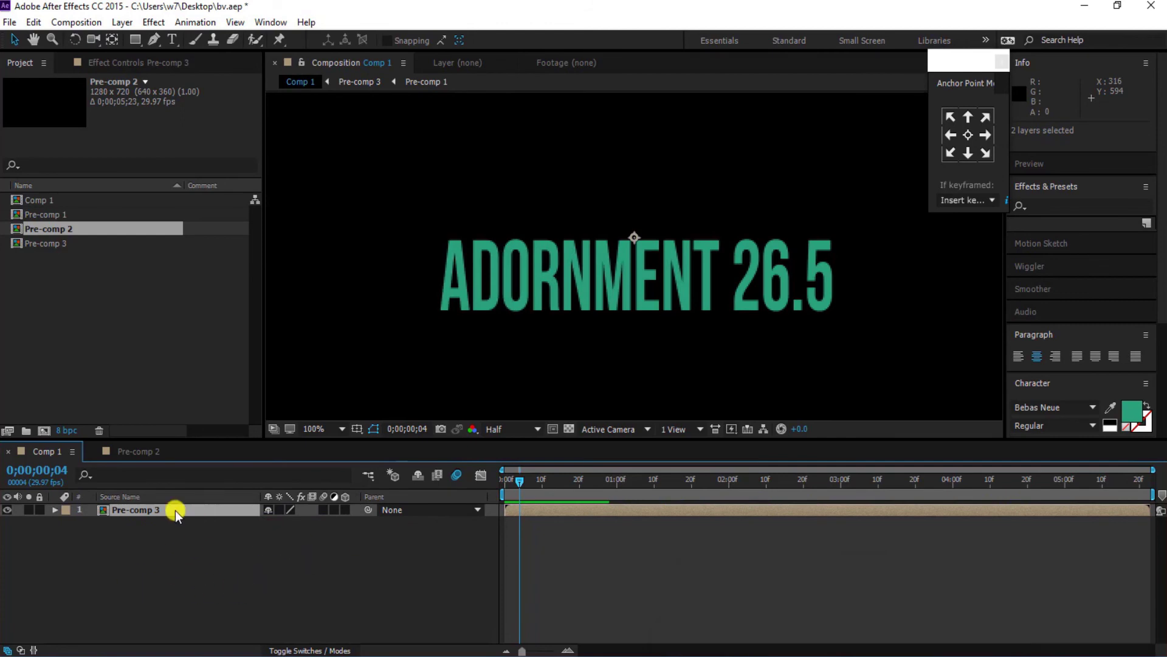
pyautogui.hotkey('ctrl', 'd')
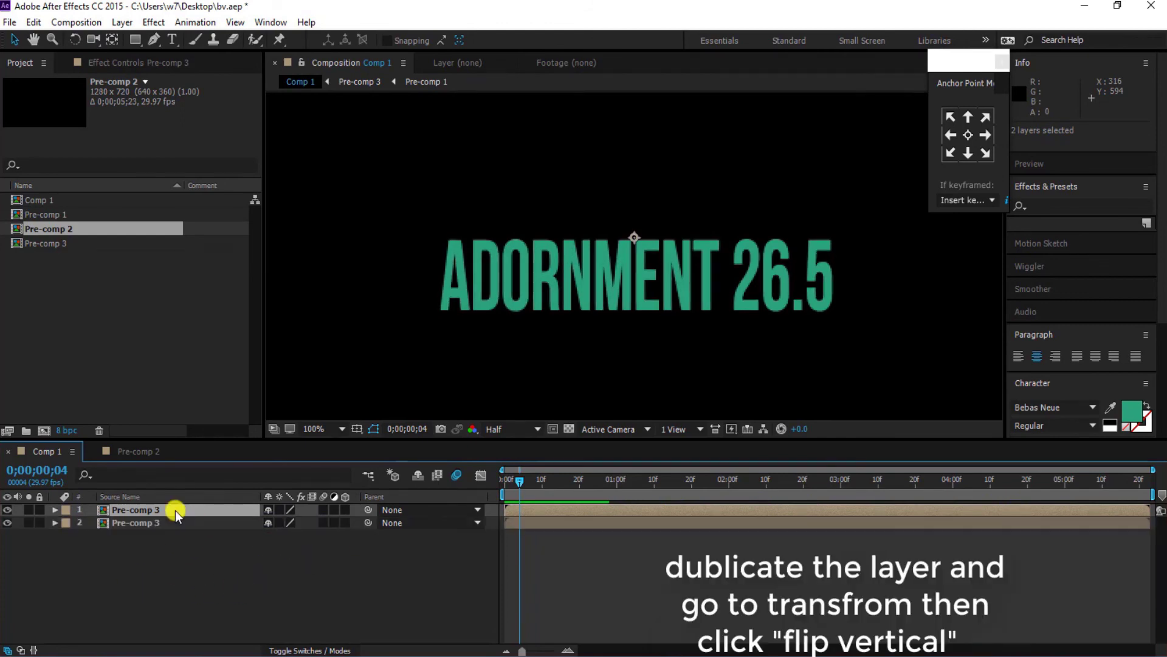
# Flip the duplicate Pre-comp 3 vertically, place it below the original, and squash it to about 29% height
pyautogui.rightClick(170, 510)
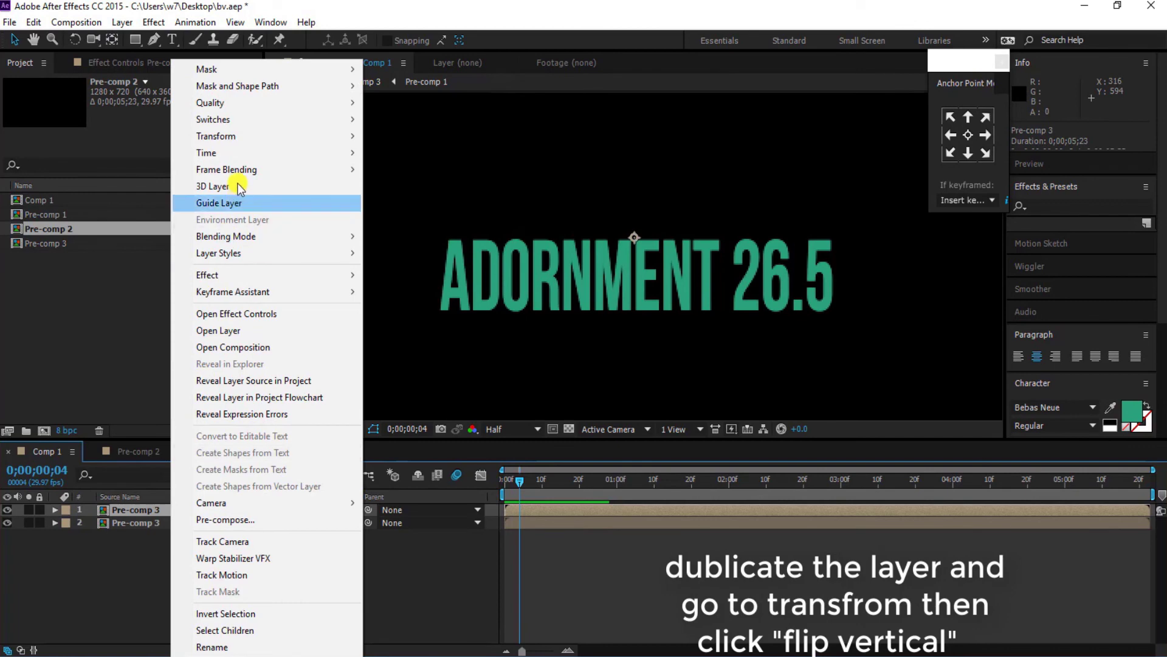
pyautogui.moveTo(242, 152)
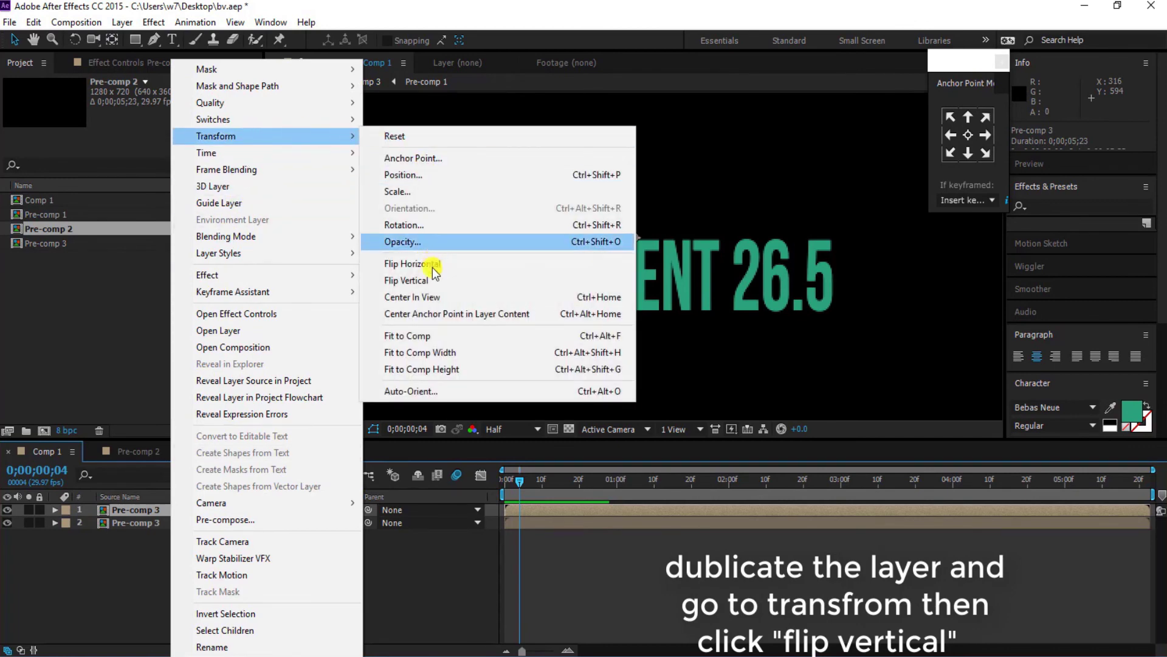
pyautogui.click(433, 285)
pyautogui.moveTo(622, 197); pyautogui.dragTo(603, 352)
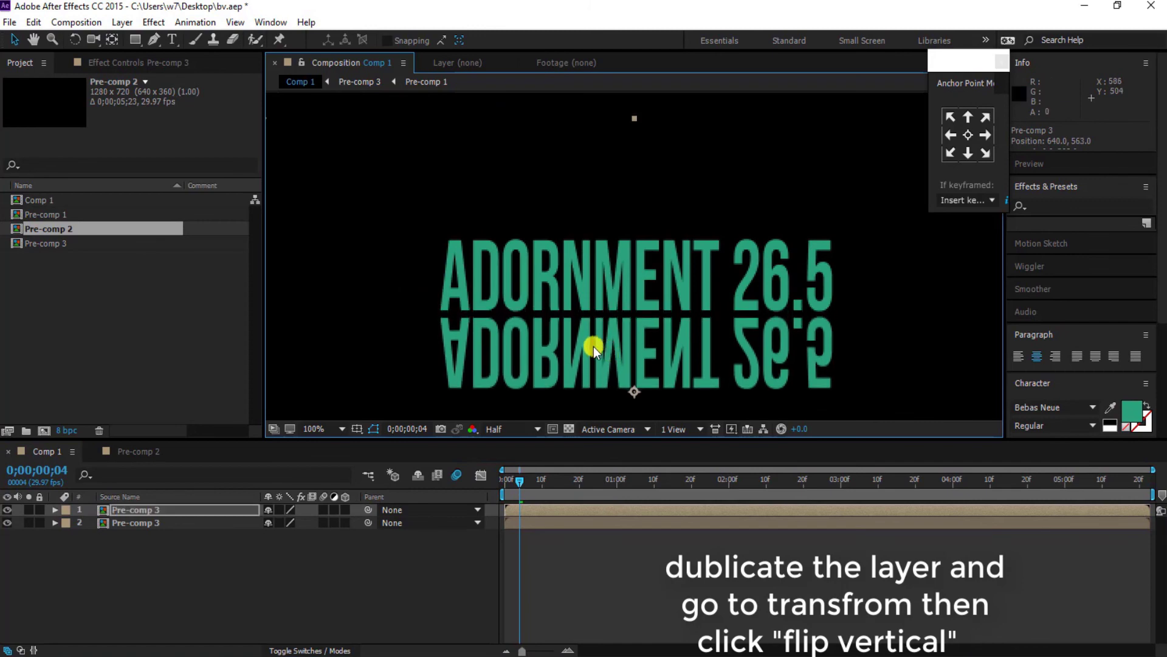
pyautogui.press(',')
pyautogui.moveTo(632, 188)
pyautogui.mouseDown()
pyautogui.moveTo(629, 298)
pyautogui.moveTo(651, 310)
pyautogui.mouseUp()
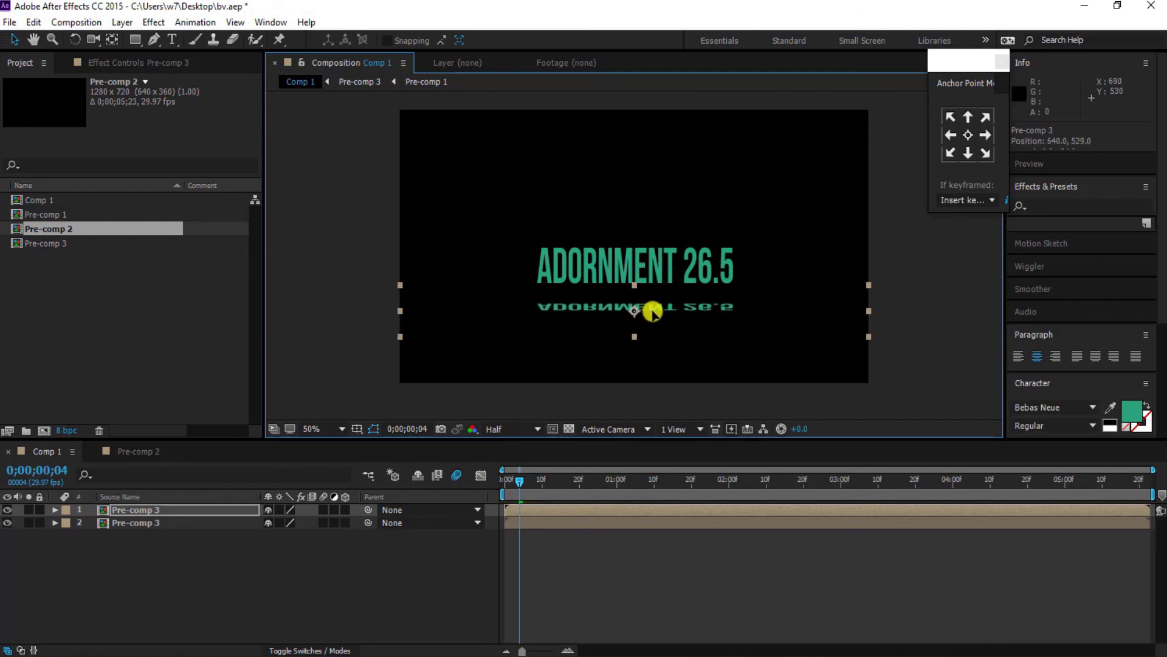
# Apply Fast Blur to the flipped copy with Blurriness 146, then play a preview
pyautogui.click(1070, 206)
pyautogui.write('fa')
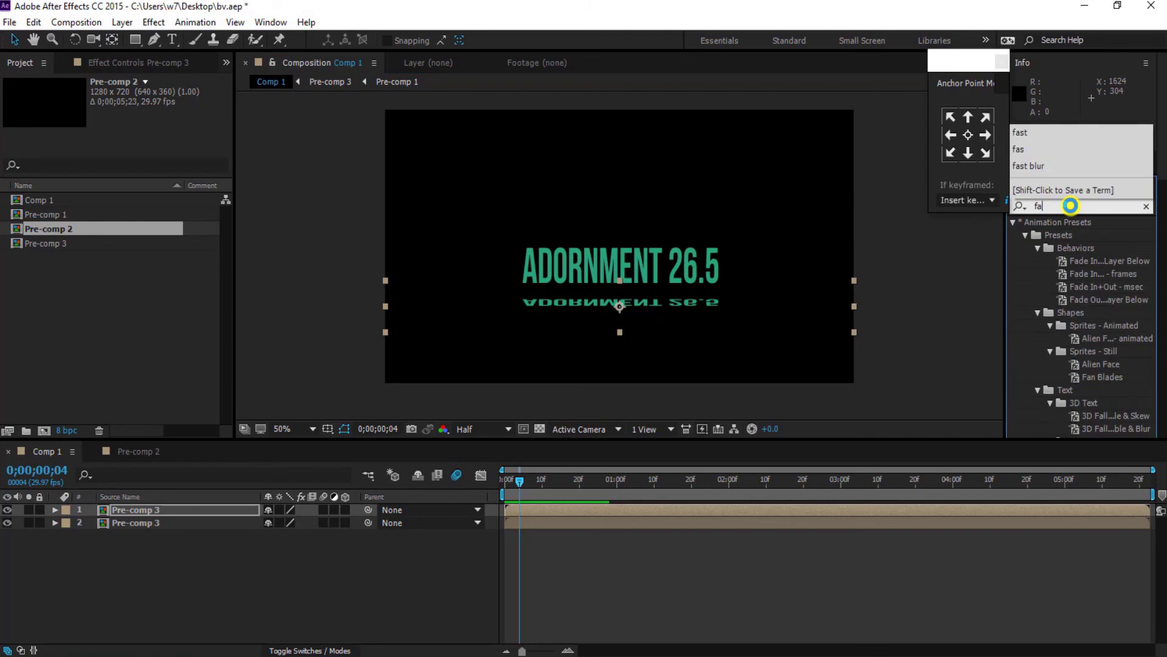
pyautogui.write('st')
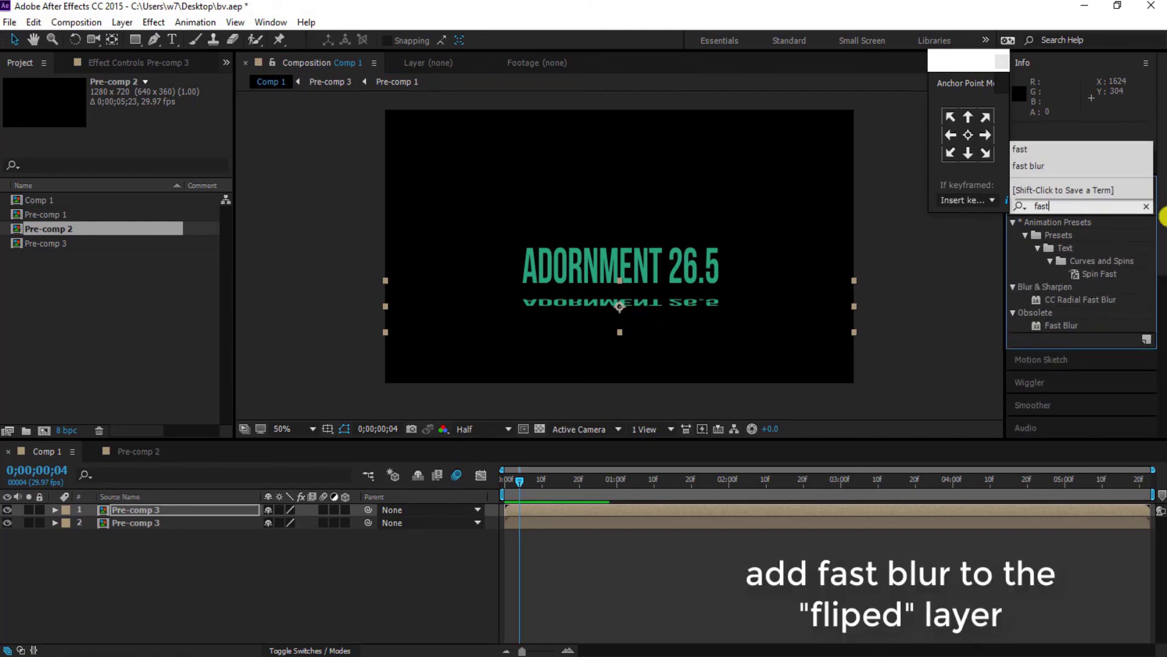
pyautogui.moveTo(1064, 322); pyautogui.dragTo(656, 294)
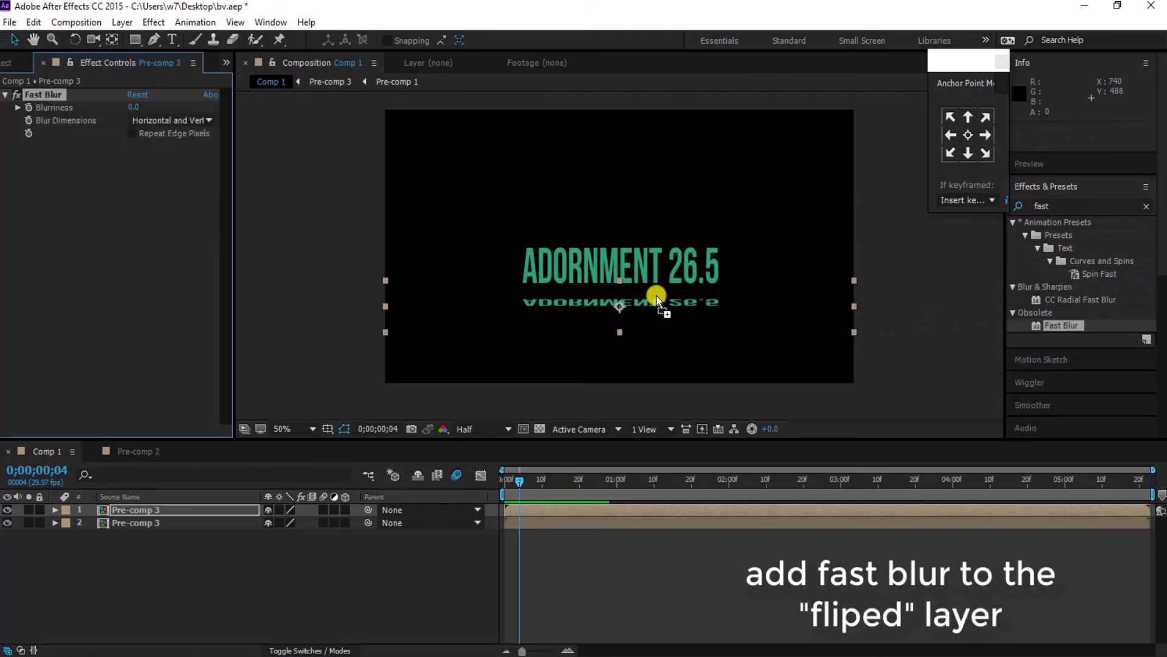
pyautogui.moveTo(133, 113); pyautogui.dragTo(246, 113)
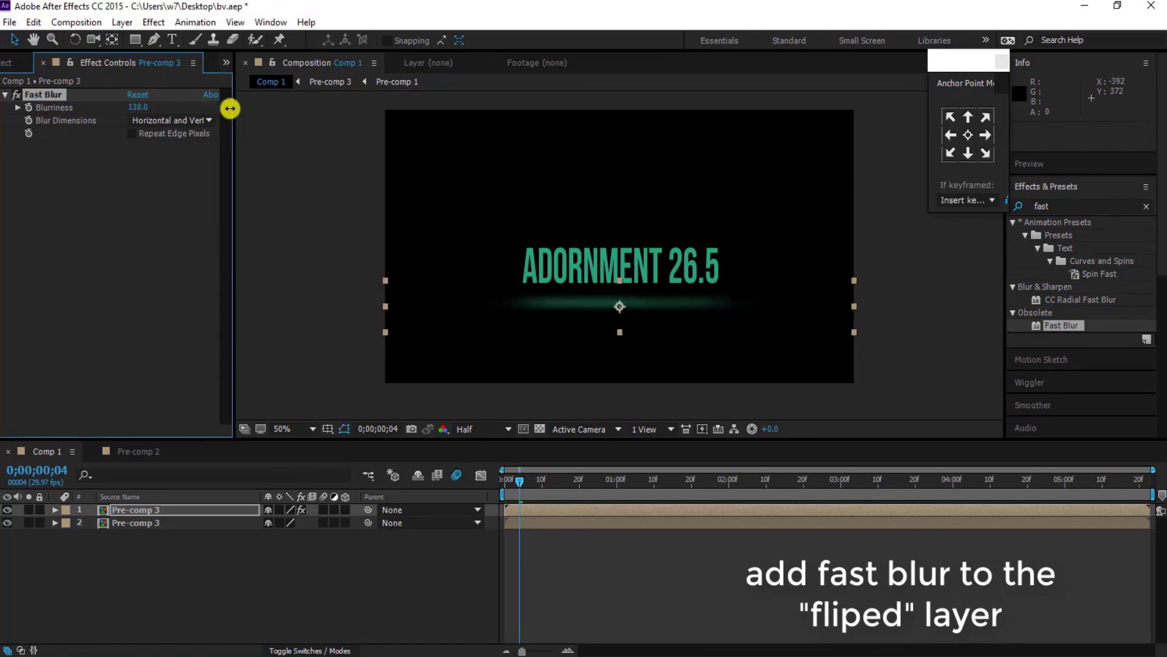
pyautogui.click(465, 586)
pyautogui.press('space')
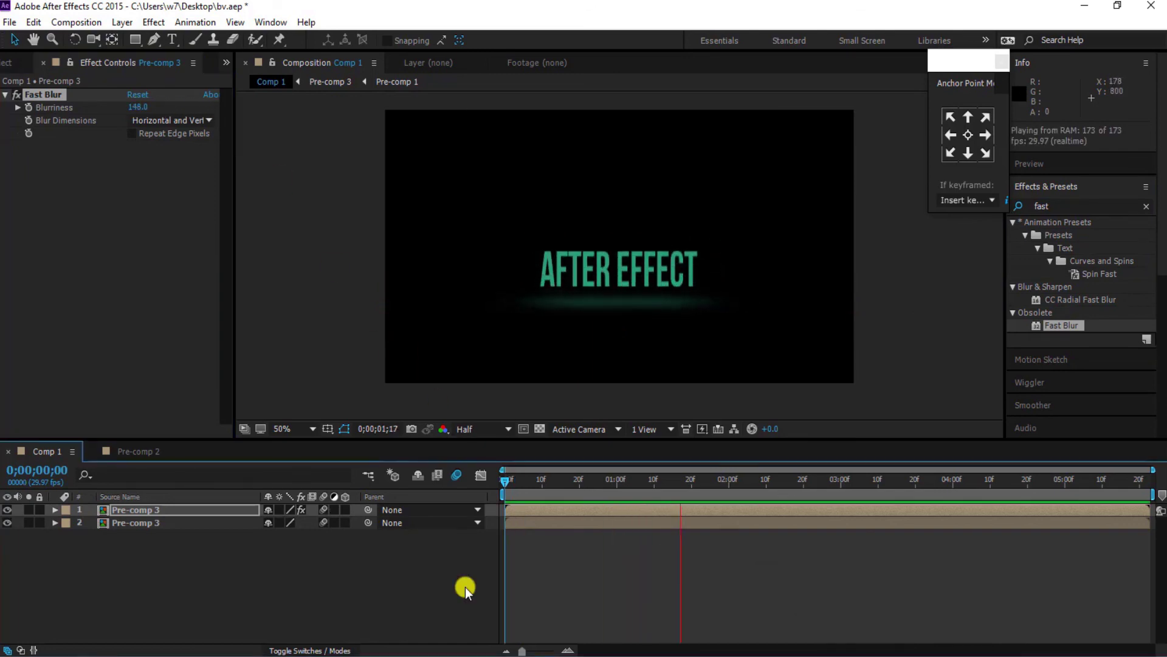